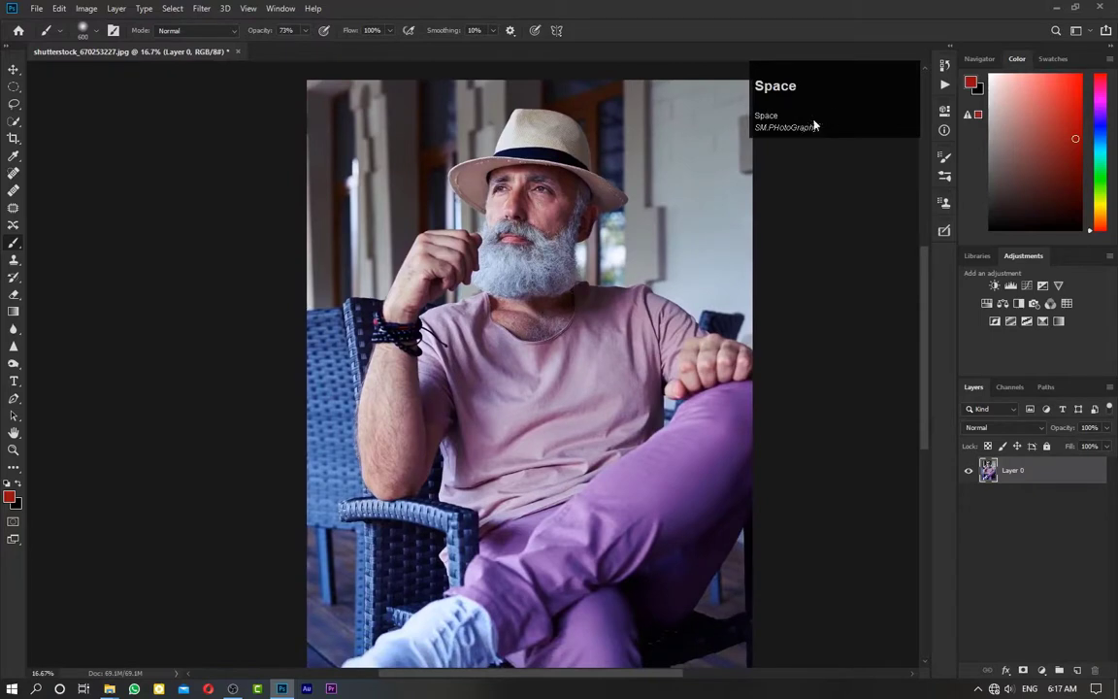
key("space")
mouse_move(608, 405)
left_mouse_down()
mouse_move(619, 392)
mouse_move(678, 439)
mouse_move(681, 362)
left_mouse_up()
left_click_drag(712, 266, 613, 447)
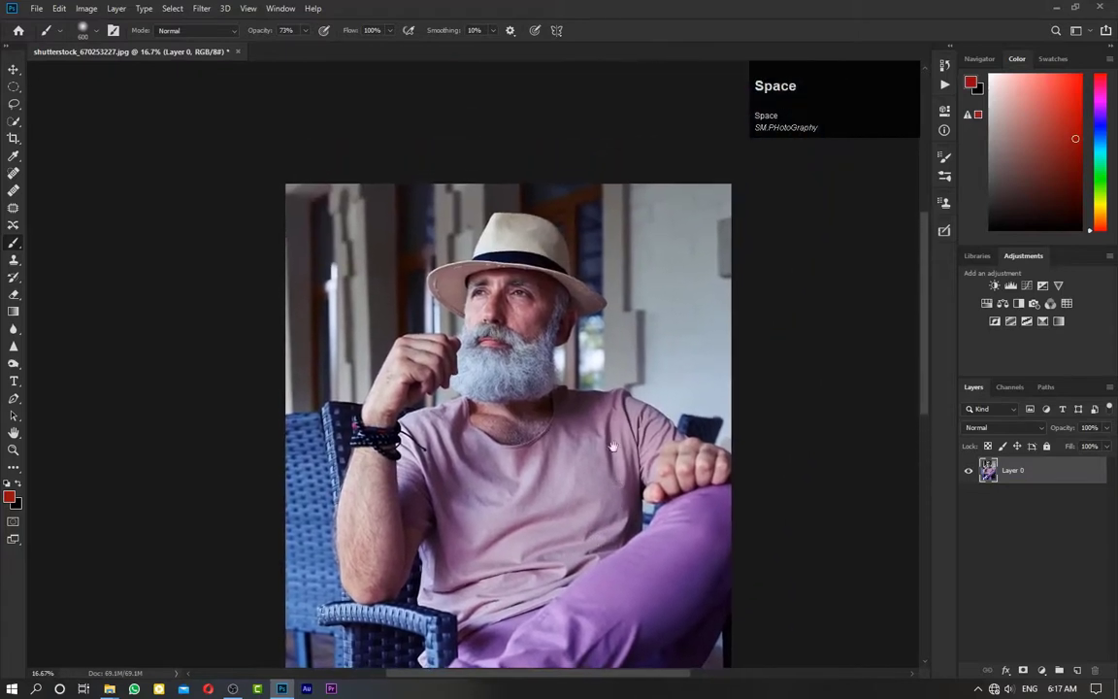
key("space")
left_click_drag(599, 497, 575, 439)
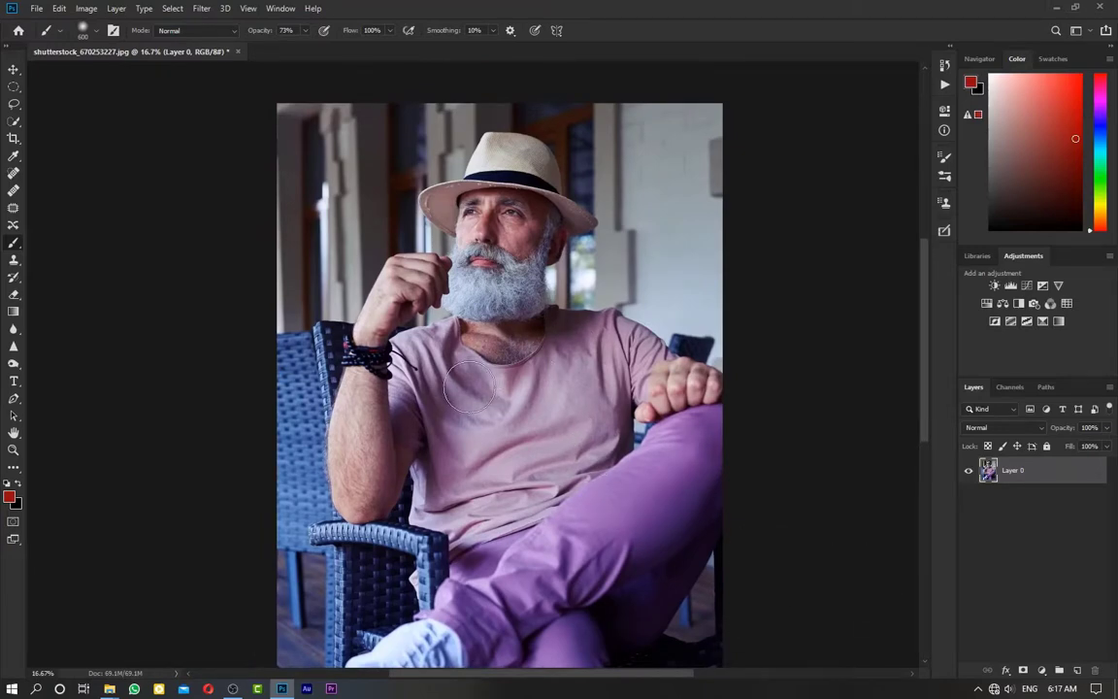
Step: Select the shirt's shoulder and sleeve on the raised-arm side with the Quick Selection tool
key("ctrl+equal")
key("ctrl+equal")
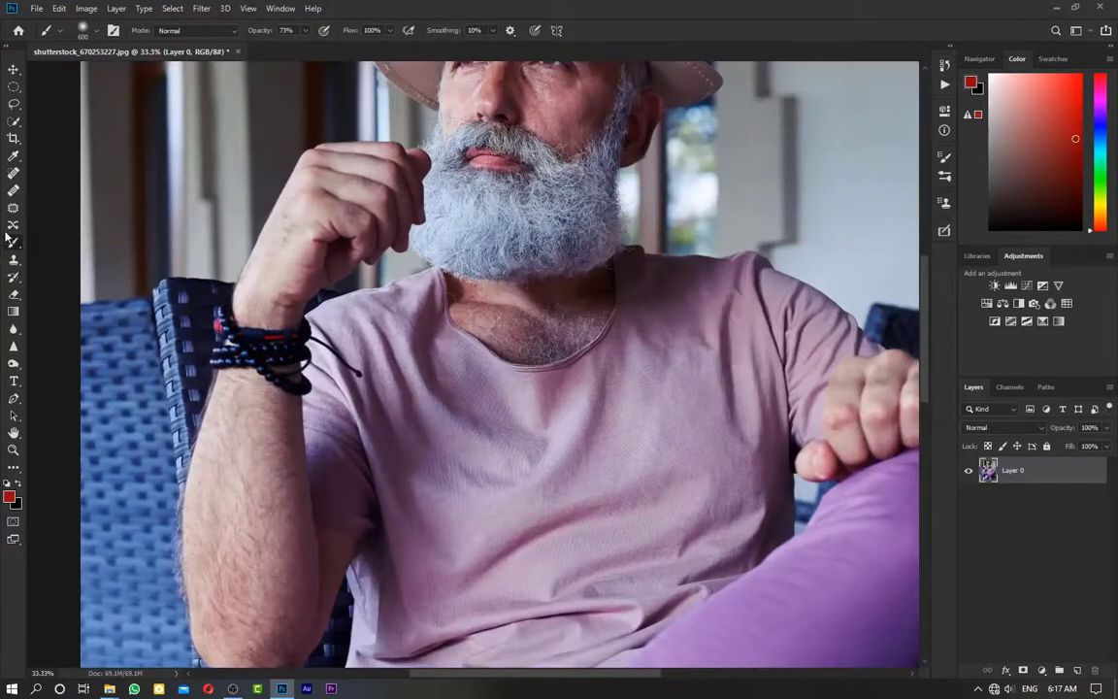
left_click(15, 122)
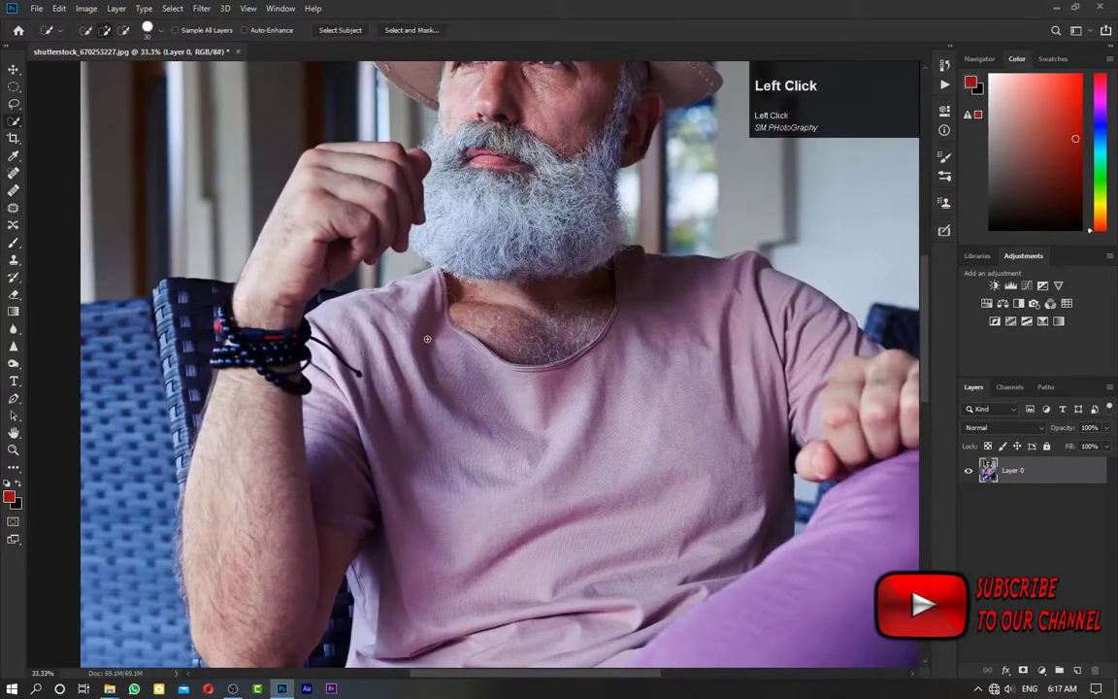
key("ctrl+equal")
key("ctrl+equal")
mouse_move(348, 269)
left_mouse_down()
mouse_move(427, 300)
mouse_move(445, 324)
mouse_move(458, 318)
left_mouse_up()
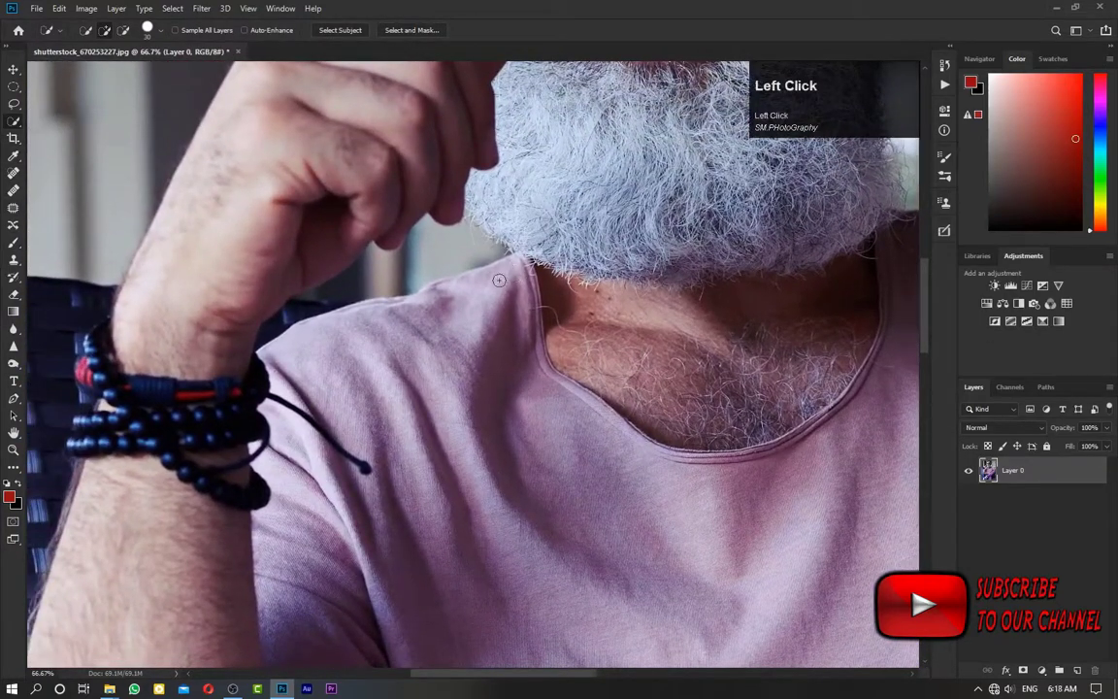
mouse_move(499, 280)
left_mouse_down()
mouse_move(334, 315)
mouse_move(272, 349)
left_mouse_up()
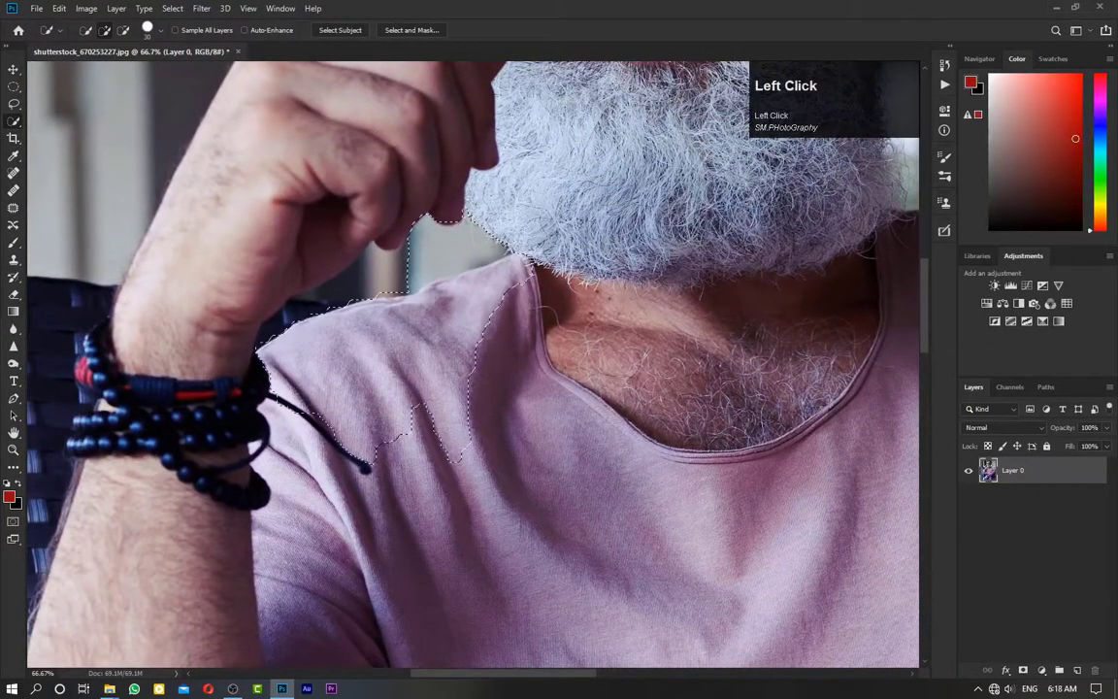
left_click_drag(432, 557, 385, 311)
left_click_drag(254, 292, 323, 549)
Step: Extend the selection over the shirt's lower side and chest, and trim the background spill above the shoulder
left_click_drag(392, 481, 317, 200)
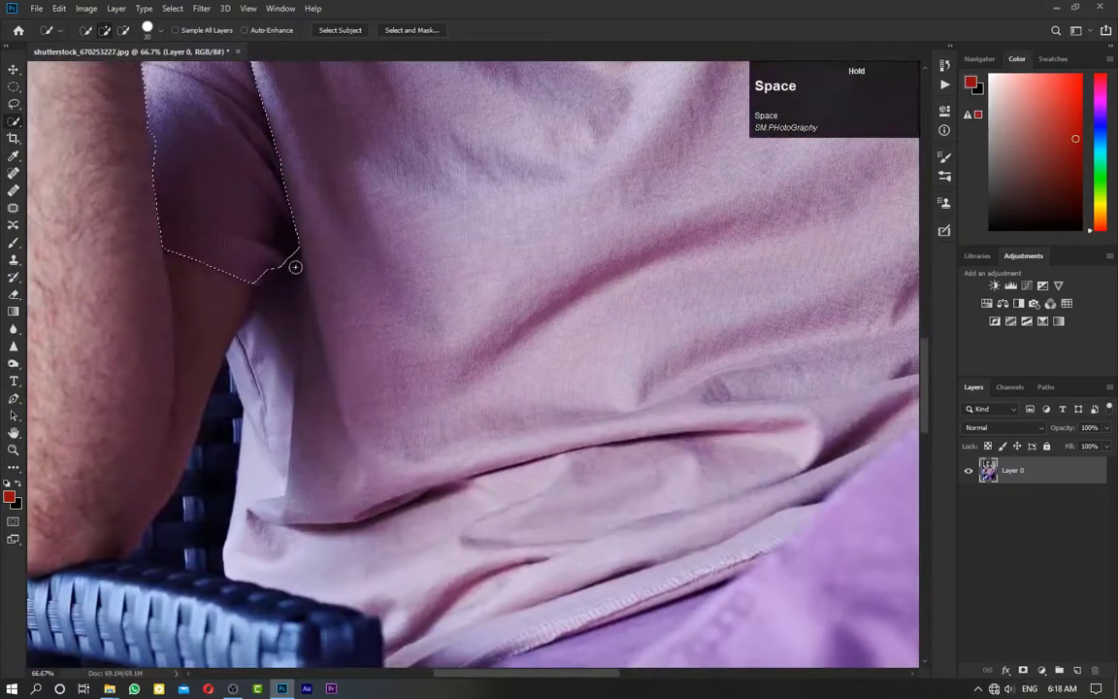
mouse_move(295, 265)
left_mouse_down()
mouse_move(271, 305)
mouse_move(283, 464)
left_mouse_up()
mouse_move(207, 545)
left_mouse_down()
mouse_move(175, 300)
mouse_move(241, 294)
mouse_move(130, 305)
mouse_move(272, 516)
mouse_move(317, 536)
left_mouse_up()
mouse_move(555, 350)
left_mouse_down()
mouse_move(582, 311)
mouse_move(607, 500)
mouse_move(539, 165)
mouse_move(592, 148)
left_mouse_up()
left_click_drag(639, 357, 502, 344)
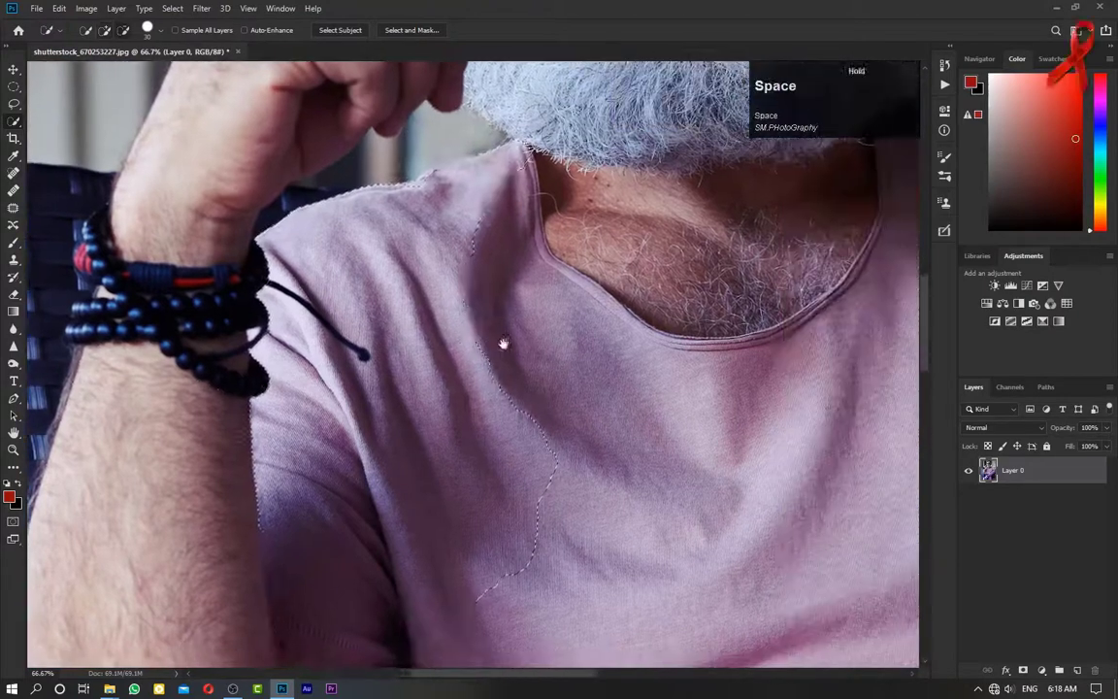
left_click_drag(417, 173, 456, 161)
left_click(492, 257)
Step: Turn the on-screen input display utility off and back on
right_click(984, 666)
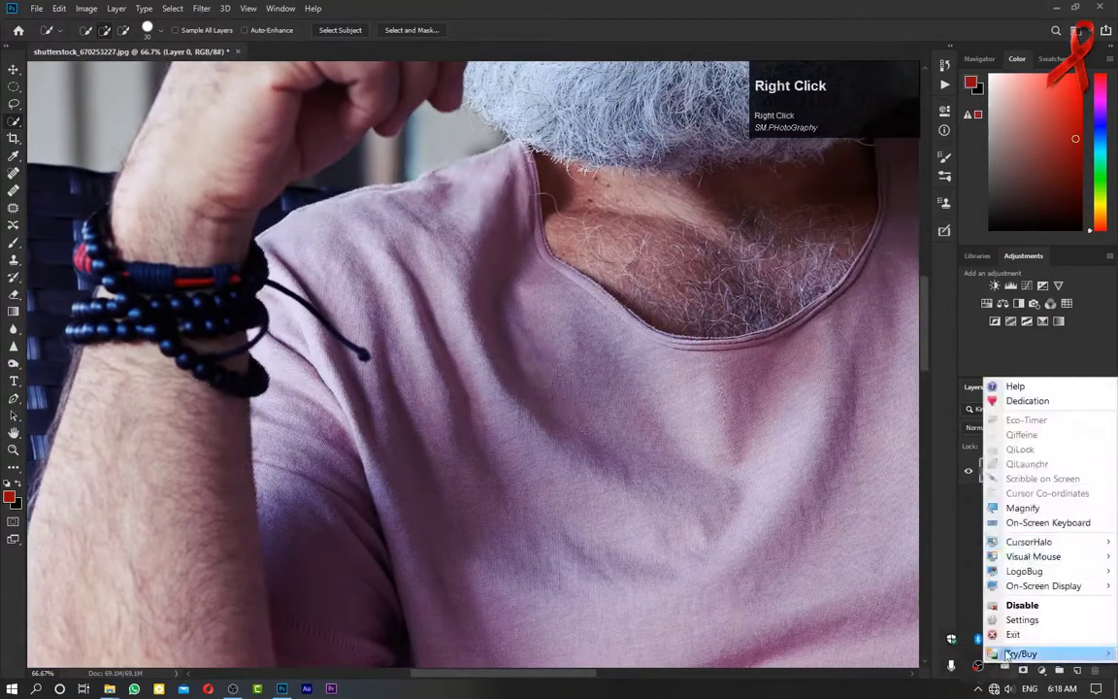
left_click(1023, 605)
right_click(979, 689)
left_click(992, 688)
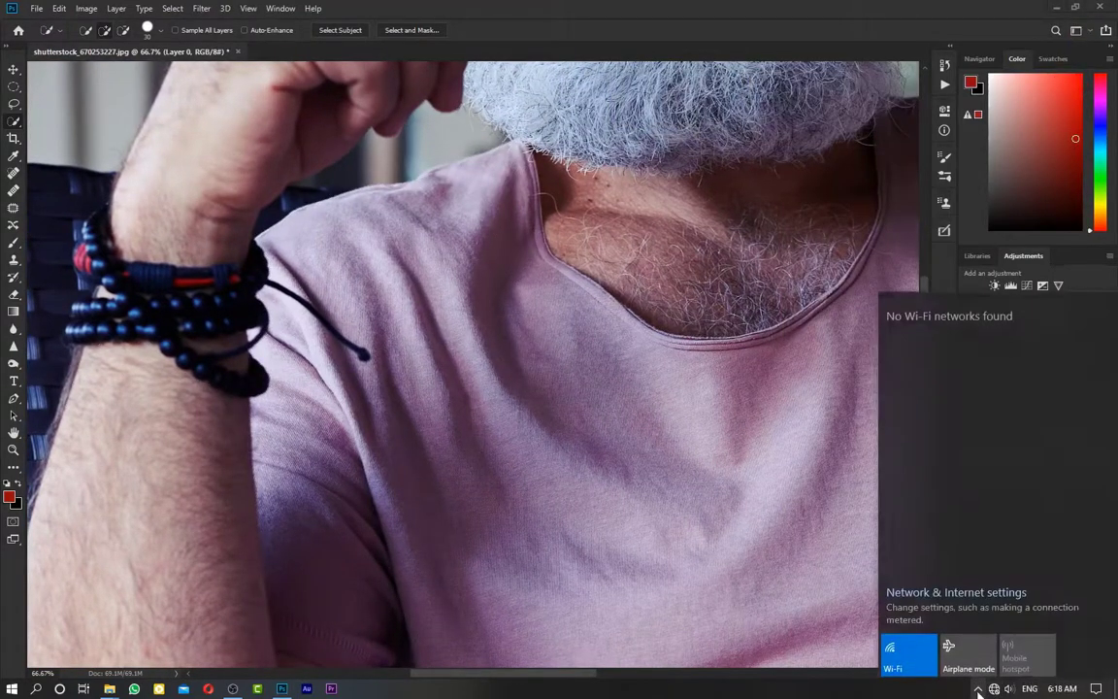
left_click(978, 688)
right_click(984, 666)
left_click(1019, 607)
left_click(978, 689)
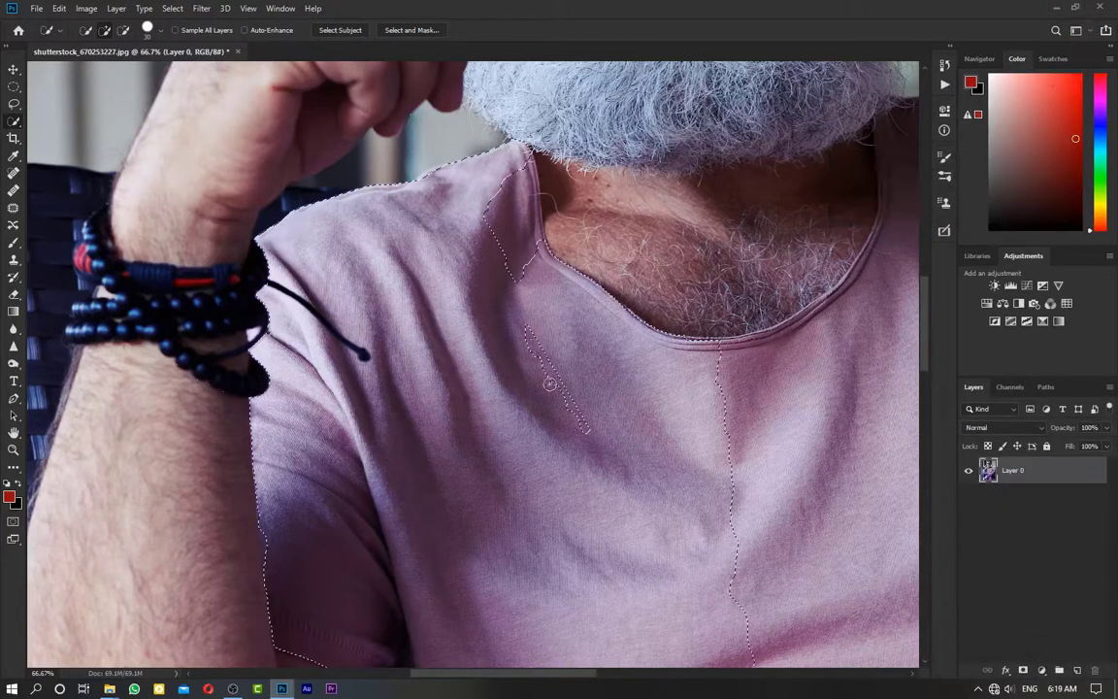
Step: Add the chest, collar and other shoulder of the shirt to the selection, leaving out the neck
mouse_move(549, 381)
left_mouse_down()
mouse_move(1009, 193)
mouse_move(898, 74)
left_mouse_up()
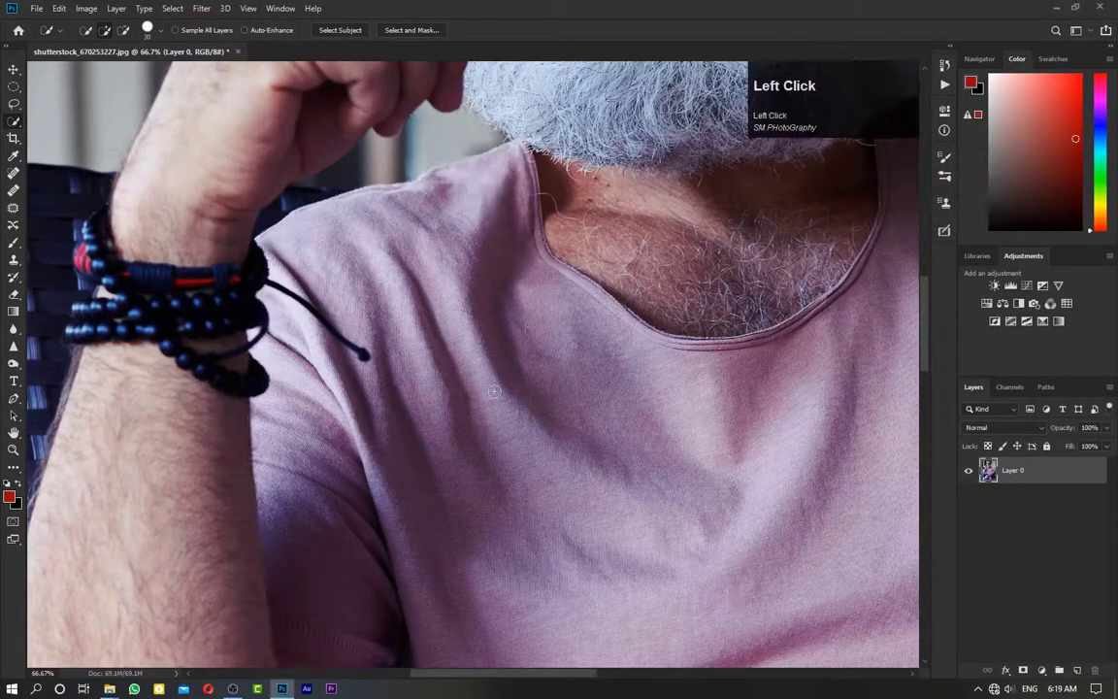
mouse_move(519, 194)
left_mouse_down()
mouse_move(681, 461)
mouse_move(424, 465)
left_mouse_up()
mouse_move(603, 279)
left_mouse_down()
mouse_move(529, 437)
mouse_move(415, 468)
mouse_move(311, 396)
mouse_move(505, 339)
left_mouse_up()
left_click(541, 324, "alt")
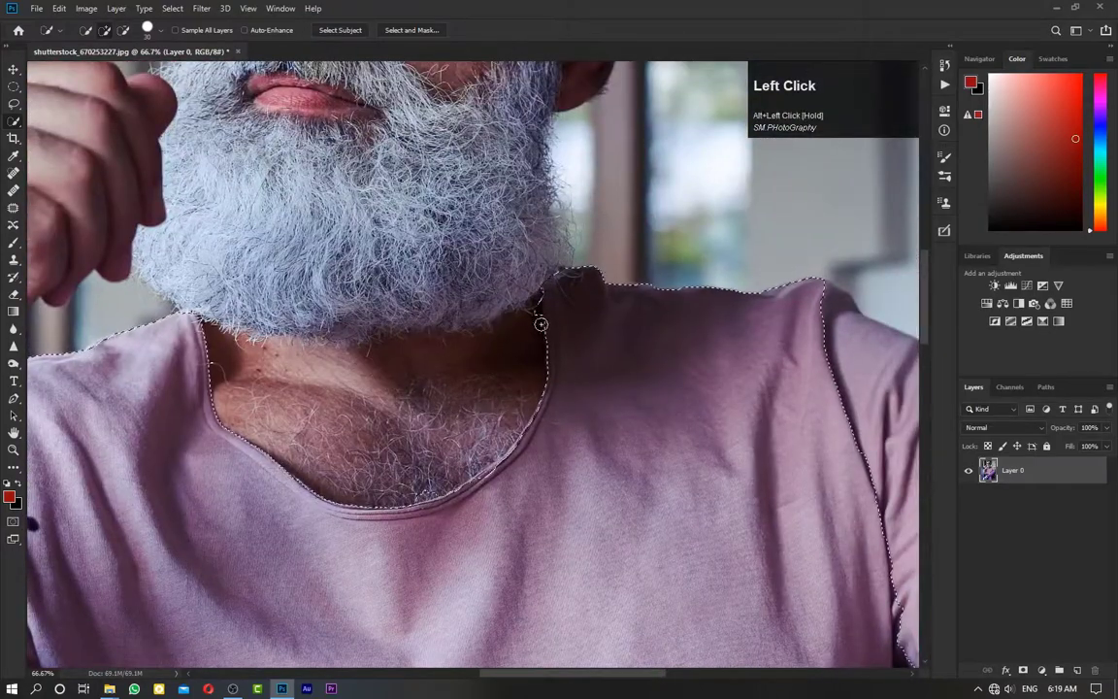
Step: Add the sleeve above the resting hand to the selection and subtract the hand and the background gap
mouse_move(833, 332)
left_mouse_down()
mouse_move(446, 281)
mouse_move(544, 388)
mouse_move(617, 408)
left_mouse_up()
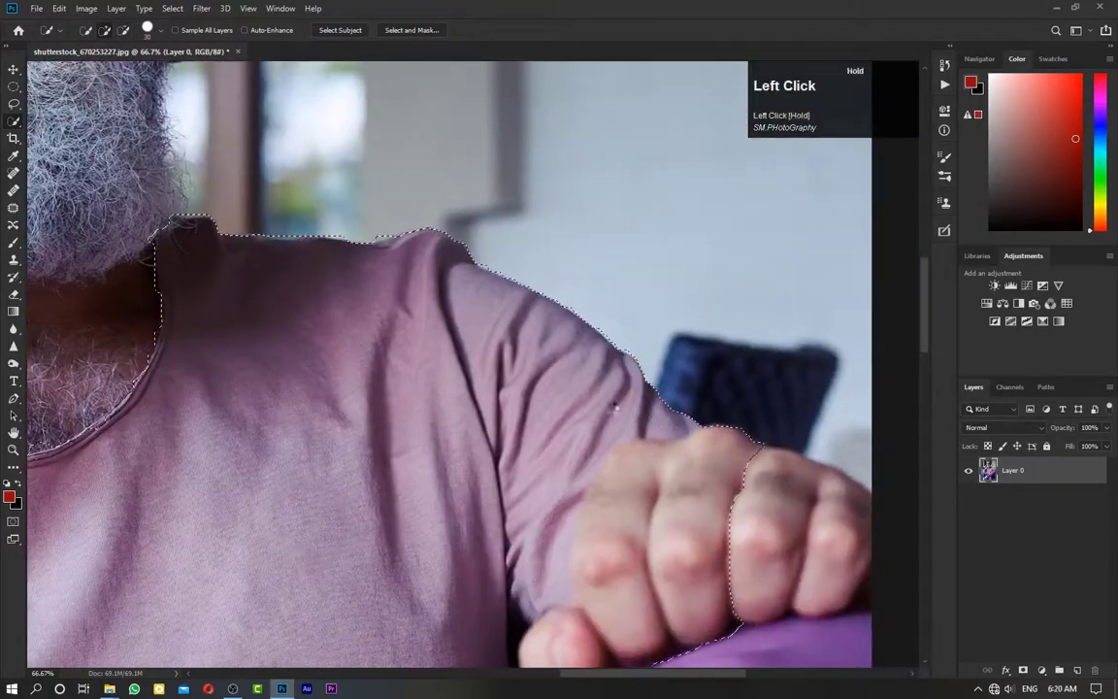
mouse_move(628, 660)
left_mouse_down()
mouse_move(684, 450)
mouse_move(738, 320)
mouse_move(709, 340)
mouse_move(706, 318)
mouse_move(699, 393)
left_mouse_up()
mouse_move(586, 361)
left_mouse_down()
mouse_move(602, 385)
mouse_move(697, 144)
left_mouse_up()
left_click(683, 348, "alt")
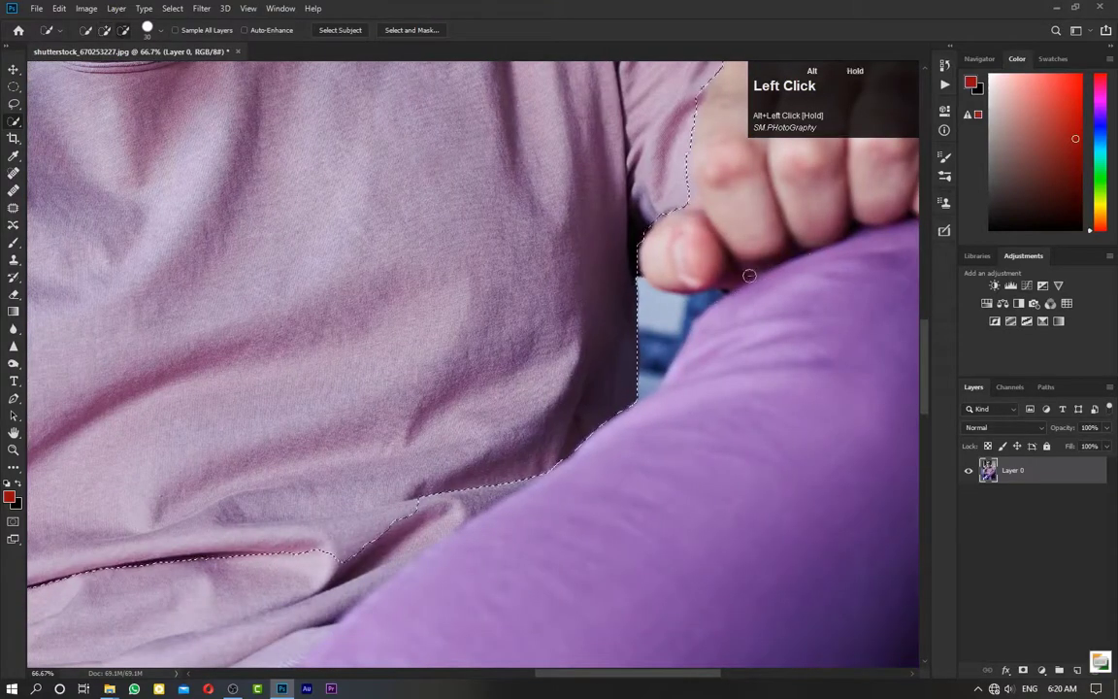
Step: Extend the selection along the shirt's lower folds and stitched hem above the purple trousers
mouse_move(510, 466)
left_mouse_down()
mouse_move(666, 310)
mouse_move(626, 305)
mouse_move(485, 427)
left_mouse_up()
left_click_drag(596, 413, 729, 326)
left_click_drag(748, 254, 543, 408)
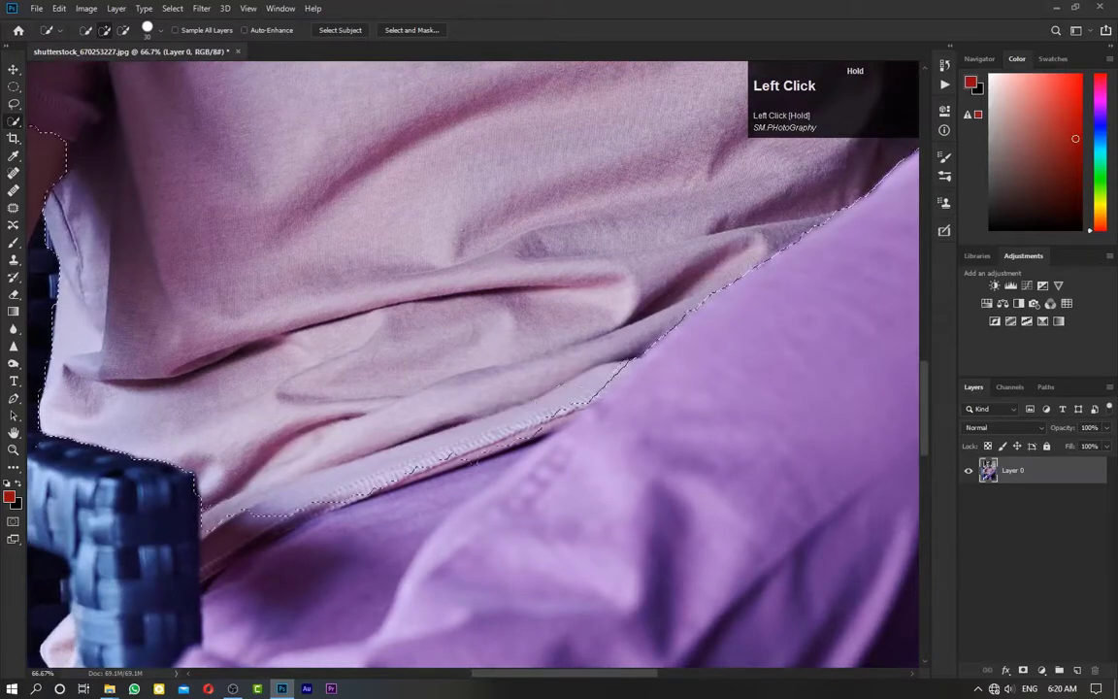
left_click(507, 437)
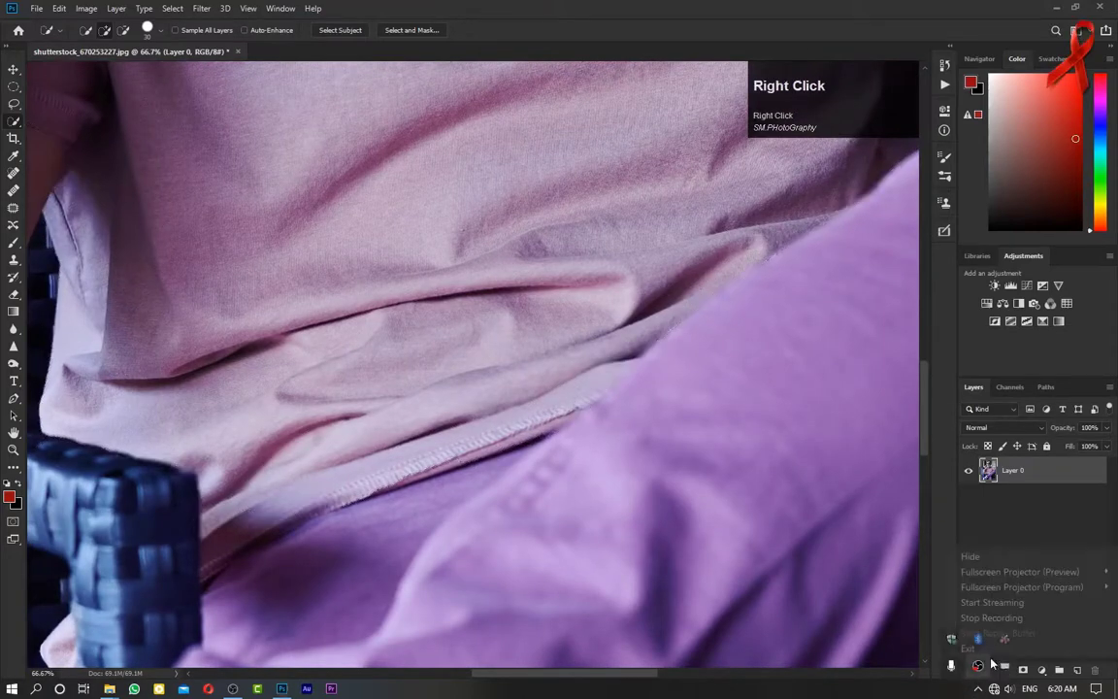
Step: Disable the LogoBug overlay of the input display utility
right_click(987, 664)
mouse_move(1021, 575)
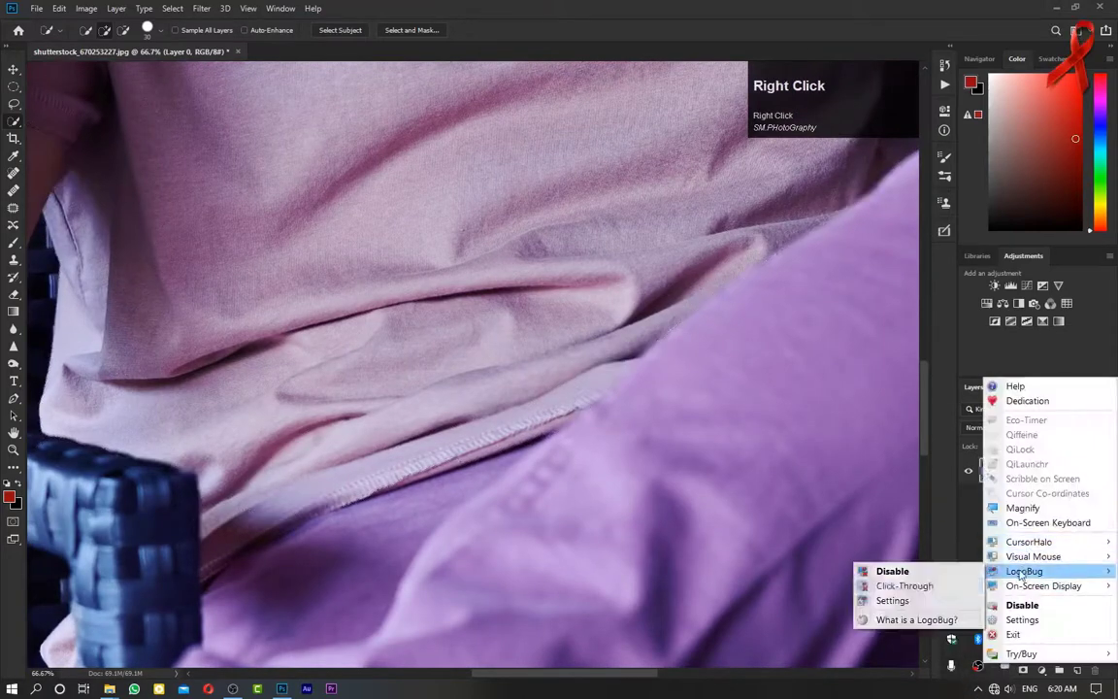
left_click(892, 572)
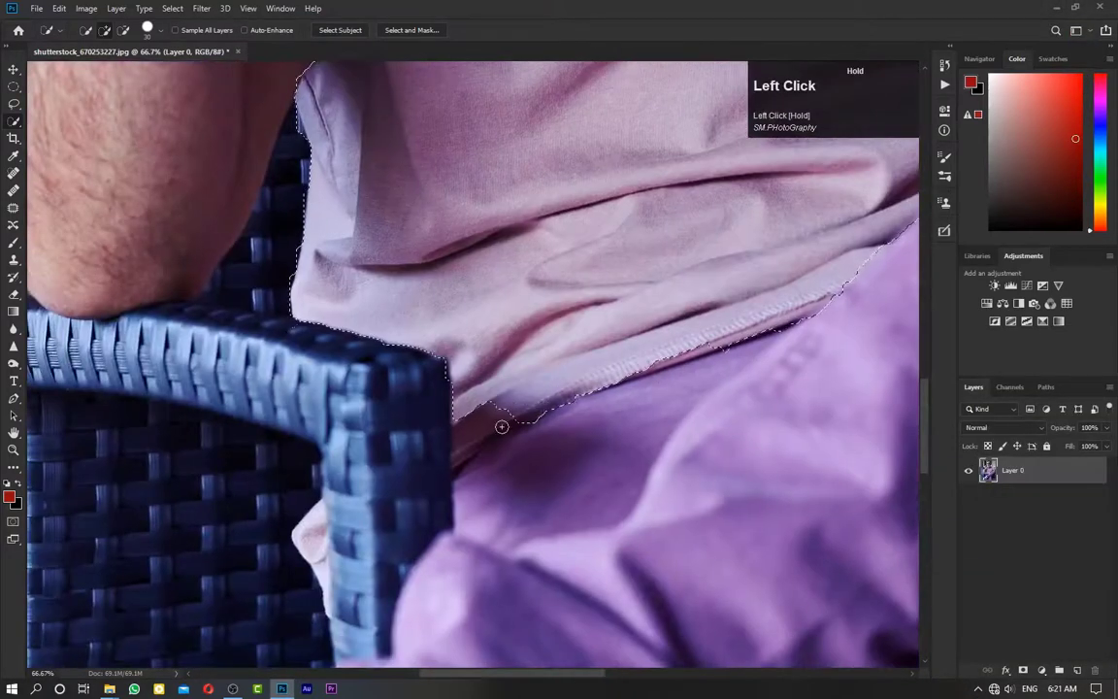
Step: Add the hem corner beside the armrest and the shirt piece behind it to the selection, trimming the chair spill
mouse_move(499, 424)
left_mouse_down()
mouse_move(667, 350)
mouse_move(566, 421)
left_mouse_up()
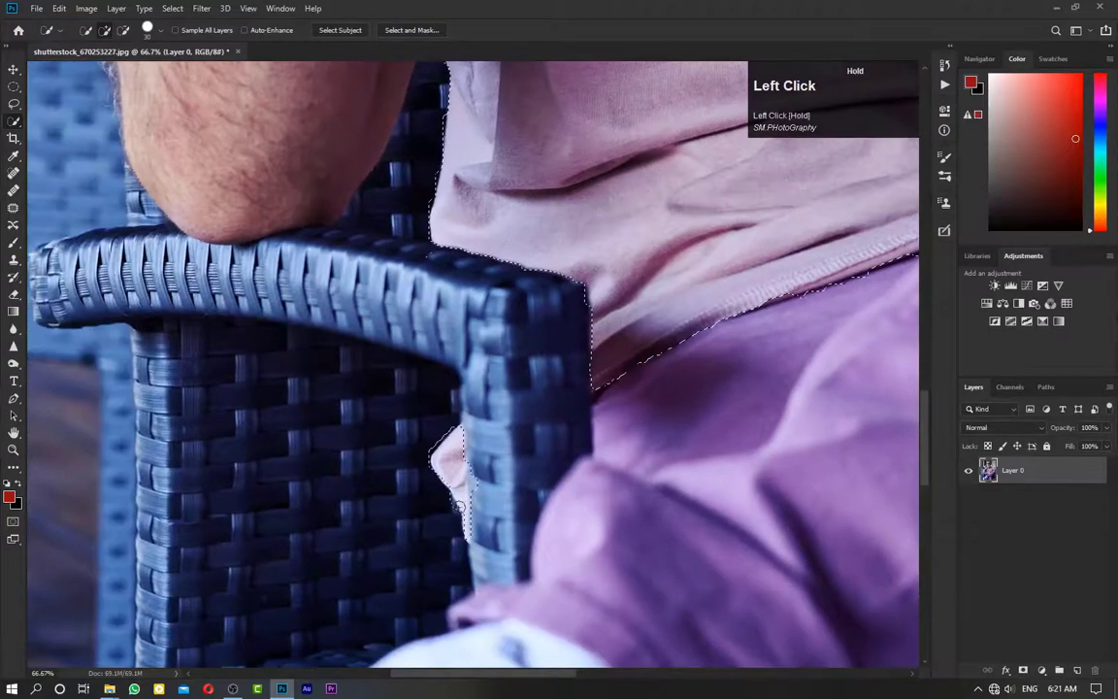
left_click(450, 511, "alt")
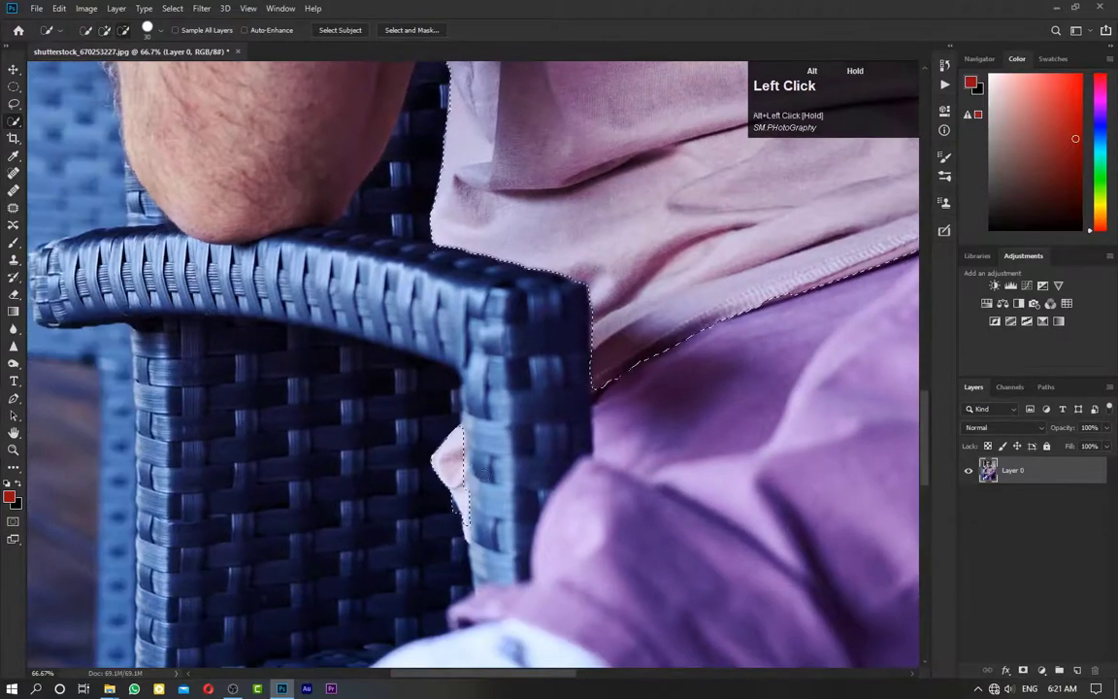
left_click_drag(461, 524, 457, 541)
left_click(451, 541, "alt")
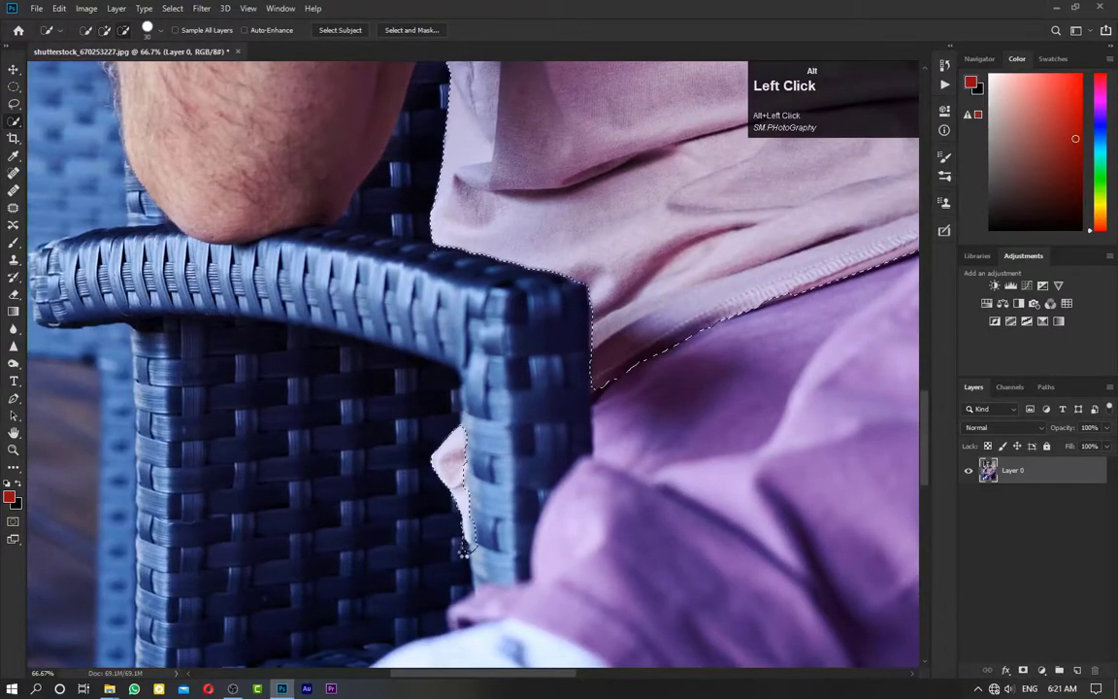
Step: Check the selection outline from the hem up to the collar and around the whole shirt
left_click_drag(556, 126, 564, 507)
left_click_drag(641, 343, 582, 605)
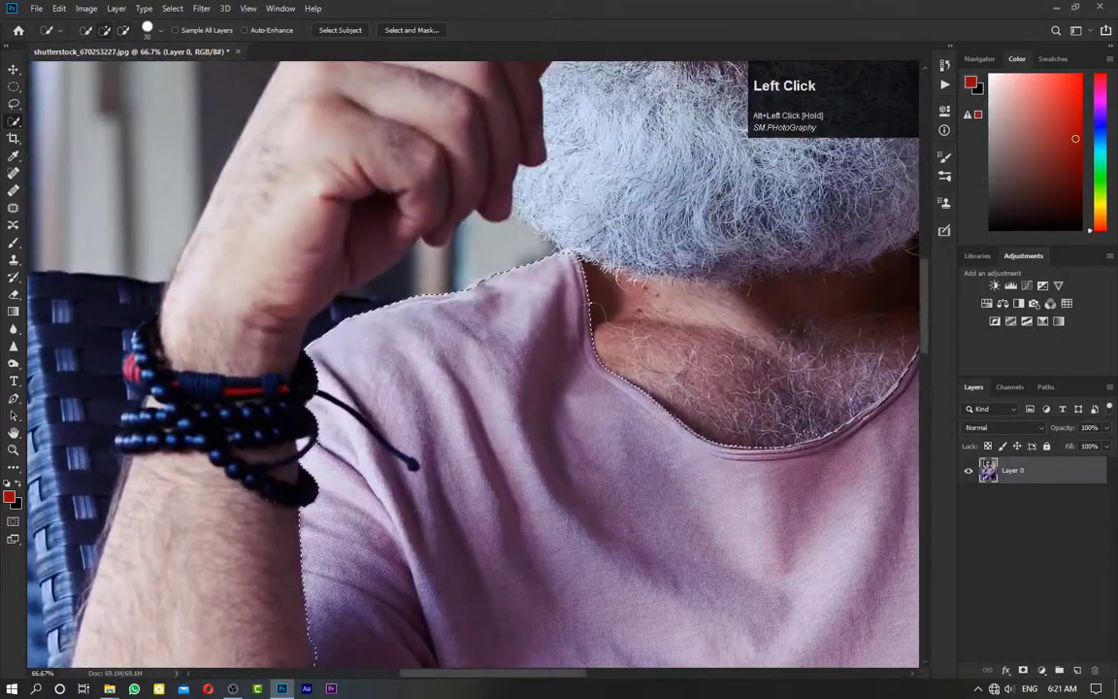
left_click_drag(792, 489, 596, 582)
key("ctrl+minus")
key("ctrl+minus")
key("ctrl+minus")
key("ctrl+minus")
left_click_drag(534, 619, 540, 519)
Step: Reduce the selection brush to 15 px and subtract the chest hair spill along the shirt's collar edge
key("ctrl+plus")
key("ctrl+plus")
key("ctrl+plus")
key("ctrl+plus")
key("ctrl+plus")
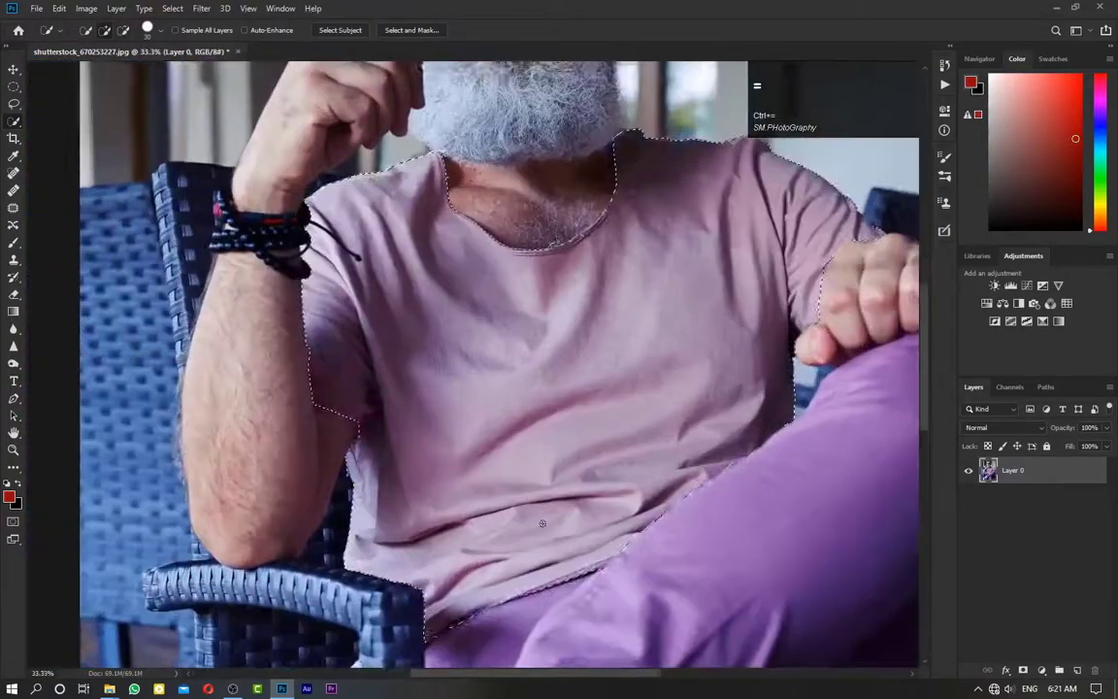
left_click_drag(643, 202, 532, 494)
key("ctrl+plus")
mouse_move(612, 364)
left_mouse_down()
mouse_move(766, 642)
mouse_move(311, 573)
left_mouse_up()
key("bracketleft")
key("bracketleft")
key("bracketleft")
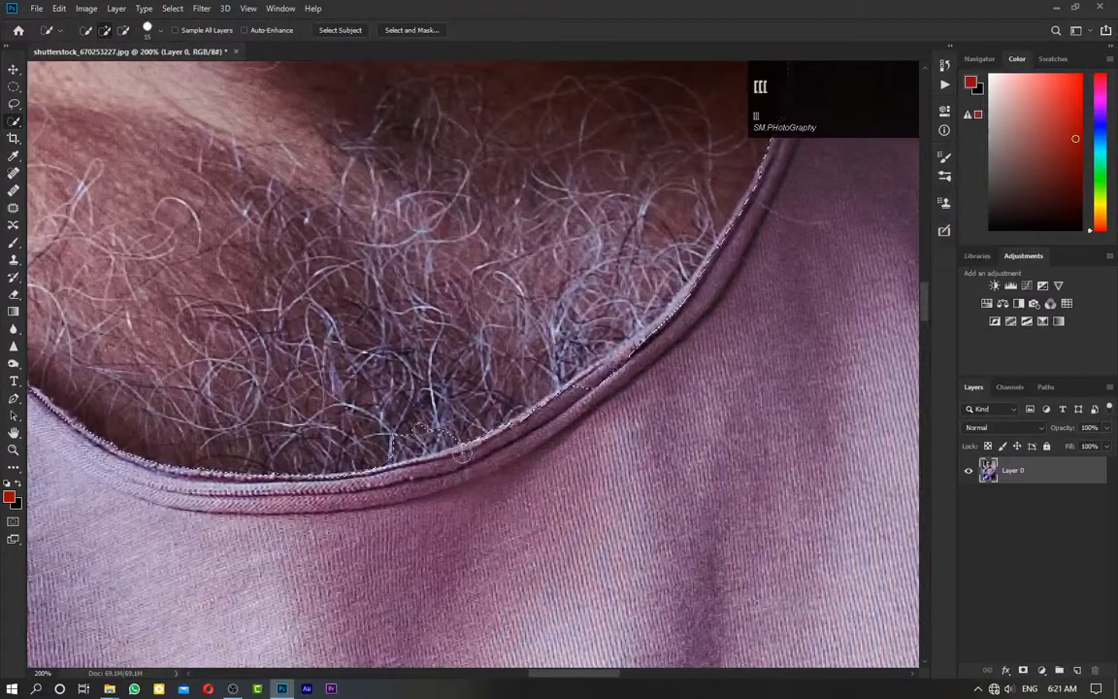
left_click_drag(463, 439, 500, 446, "alt")
mouse_move(577, 414)
left_mouse_down()
mouse_move(649, 345)
mouse_move(602, 379)
mouse_move(621, 387)
mouse_move(601, 457)
mouse_move(519, 563)
left_mouse_up()
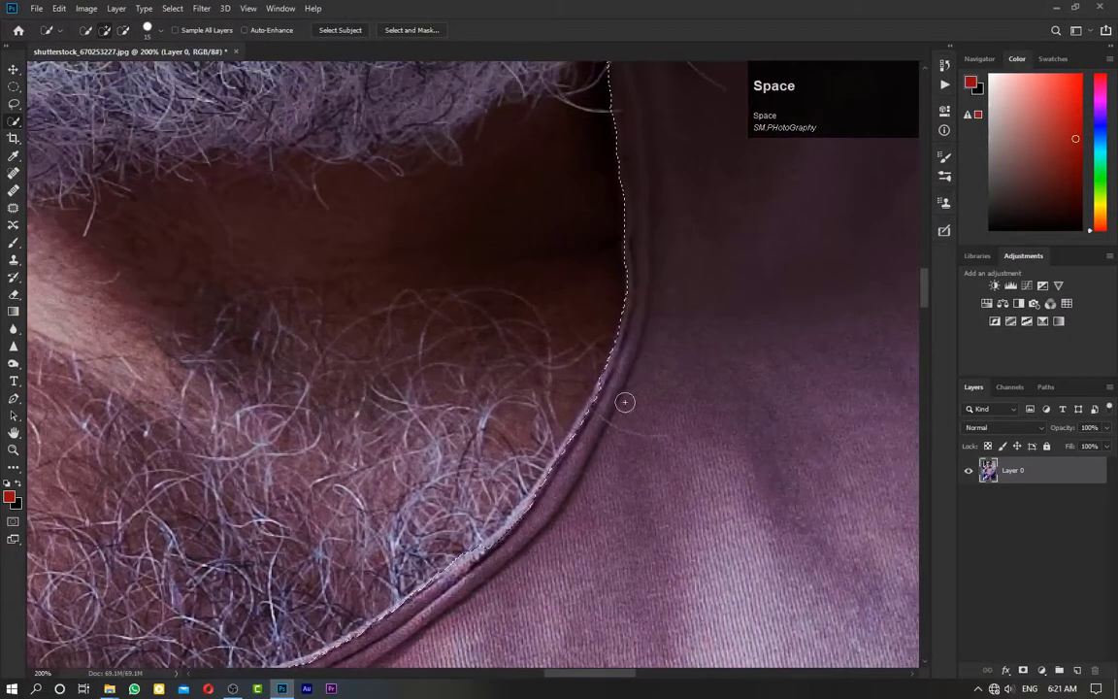
Step: Examine the remaining collar edge and the overall selection outline of the shirt
left_click_drag(625, 402, 574, 669)
left_click_drag(657, 509, 737, 194)
key("ctrl+minus")
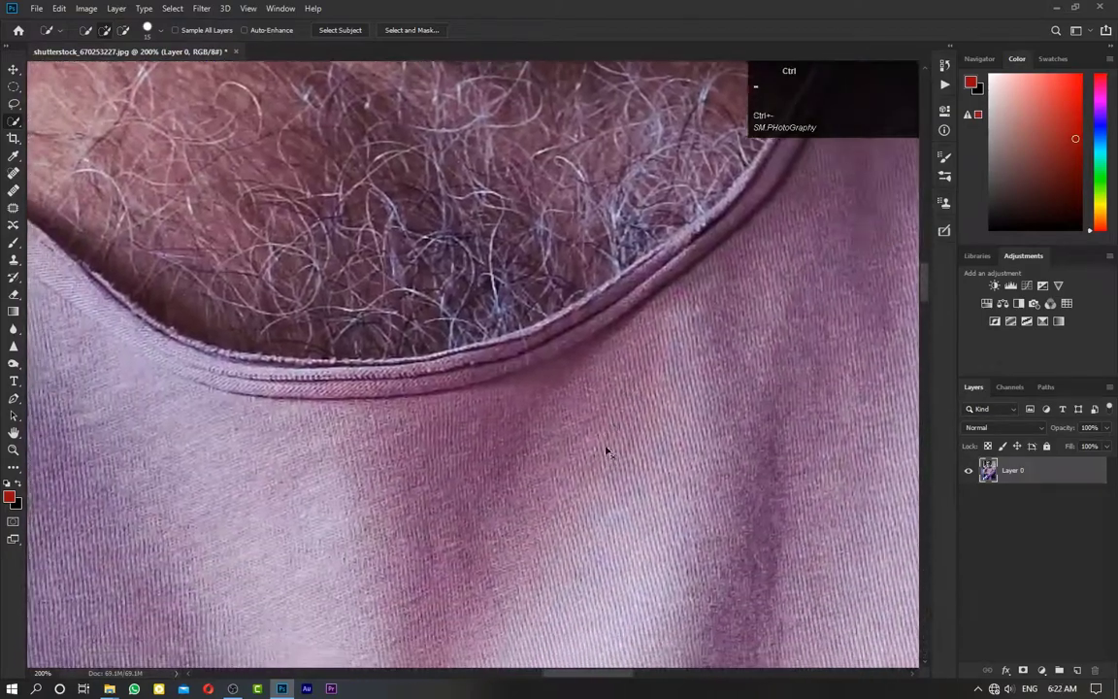
key("ctrl+minus")
key("ctrl+minus")
key("ctrl+minus")
key("ctrl+minus")
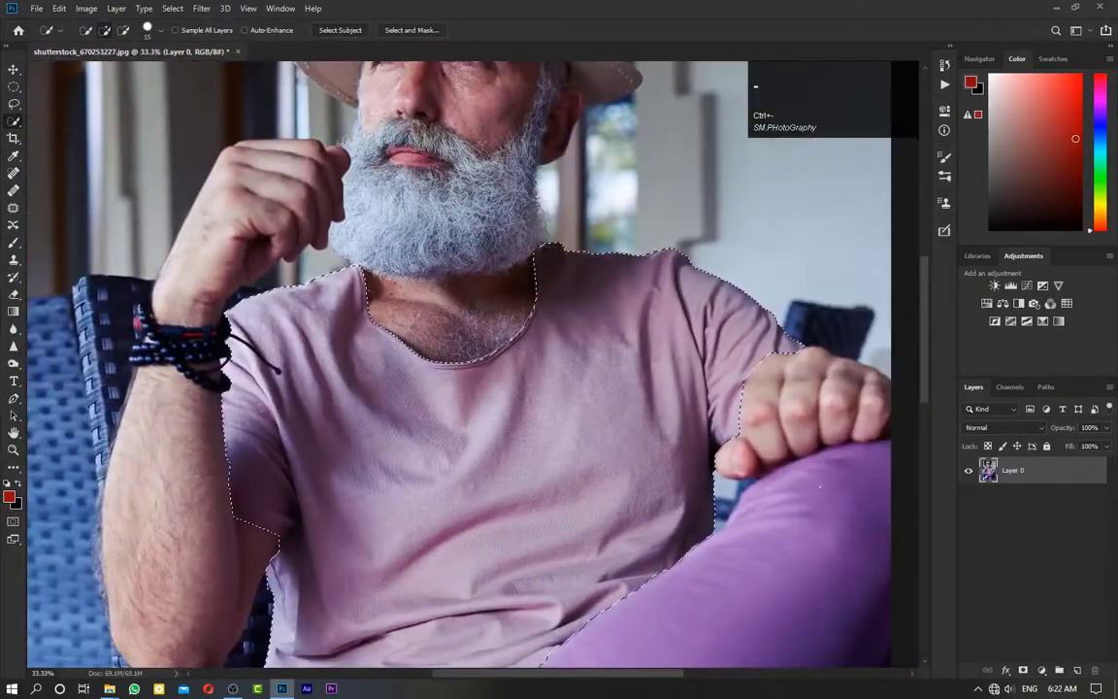
key("ctrl+minus")
key("ctrl+equal")
Step: Create a Solid Color fill layer masked to the selected shirt
left_click(1043, 670)
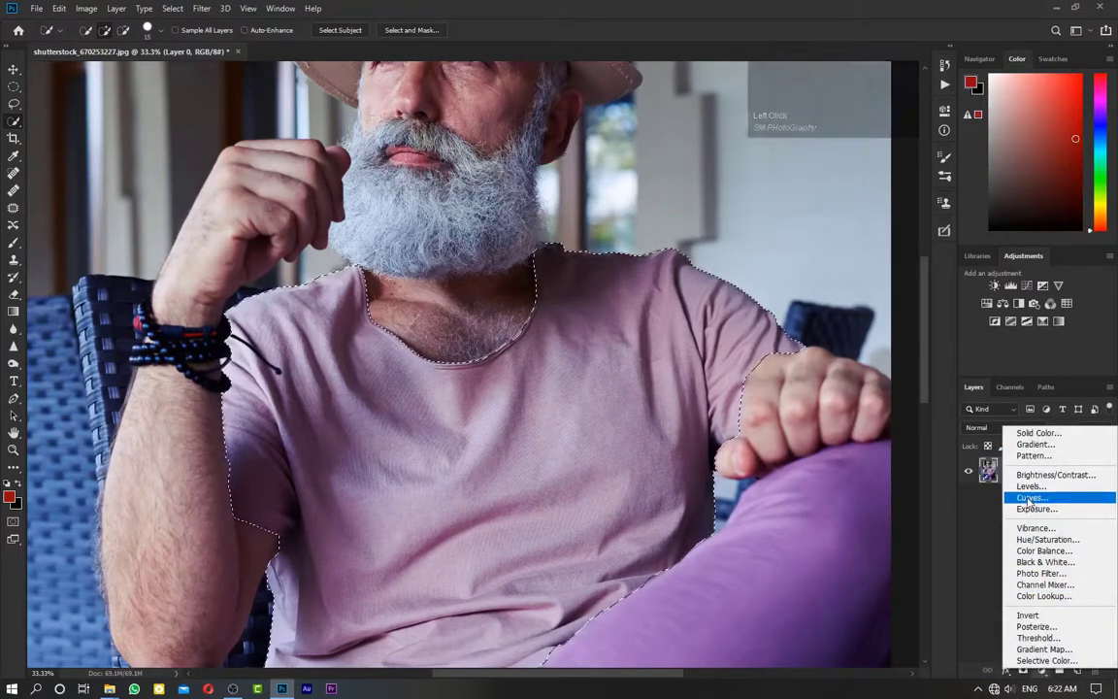
left_click(1035, 434)
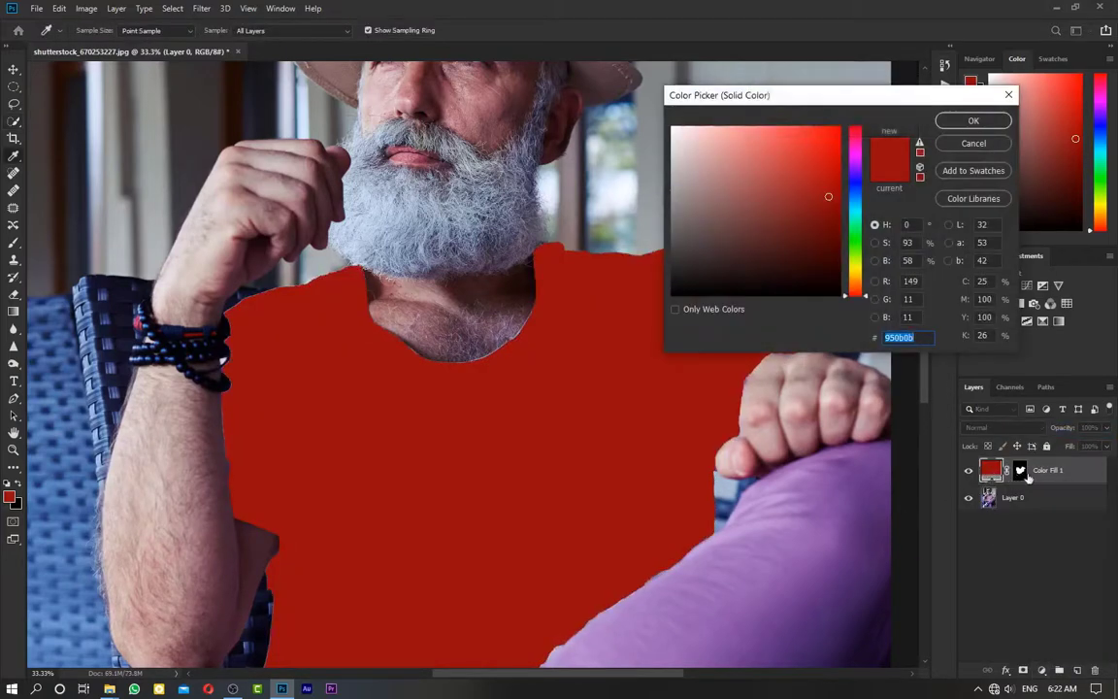
Step: Try blue, green and teal hues for the shirt's solid fill
mouse_move(829, 197)
left_mouse_down()
mouse_move(779, 130)
mouse_move(822, 200)
mouse_move(819, 172)
left_mouse_up()
left_click(855, 181)
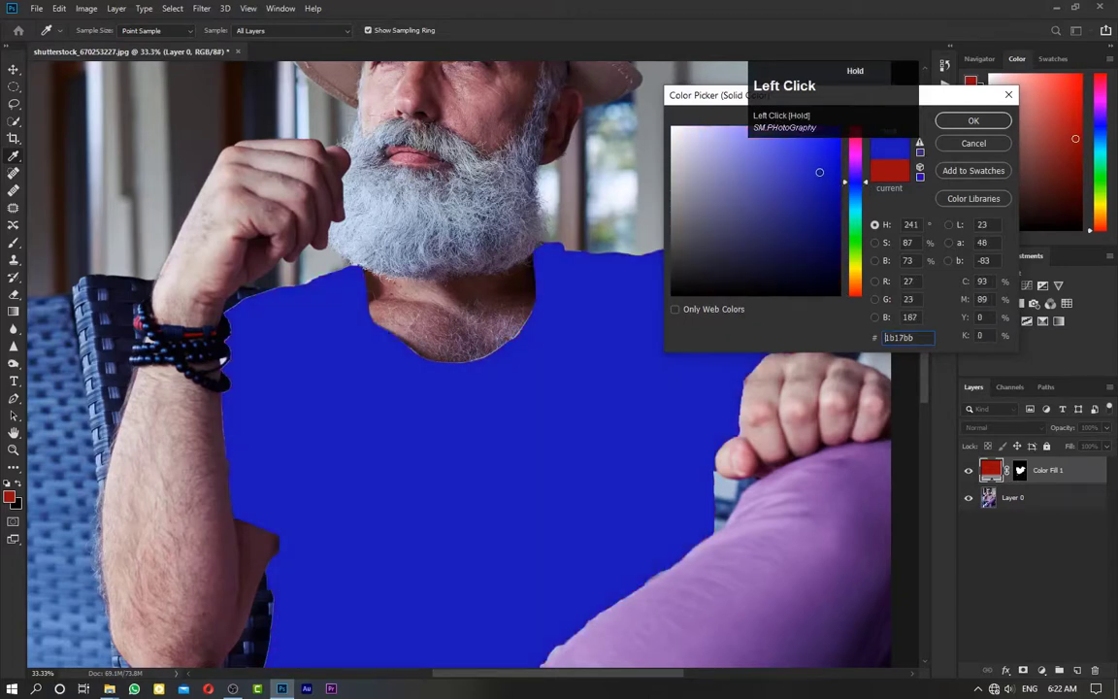
left_click_drag(858, 216, 836, 220)
left_click(855, 252)
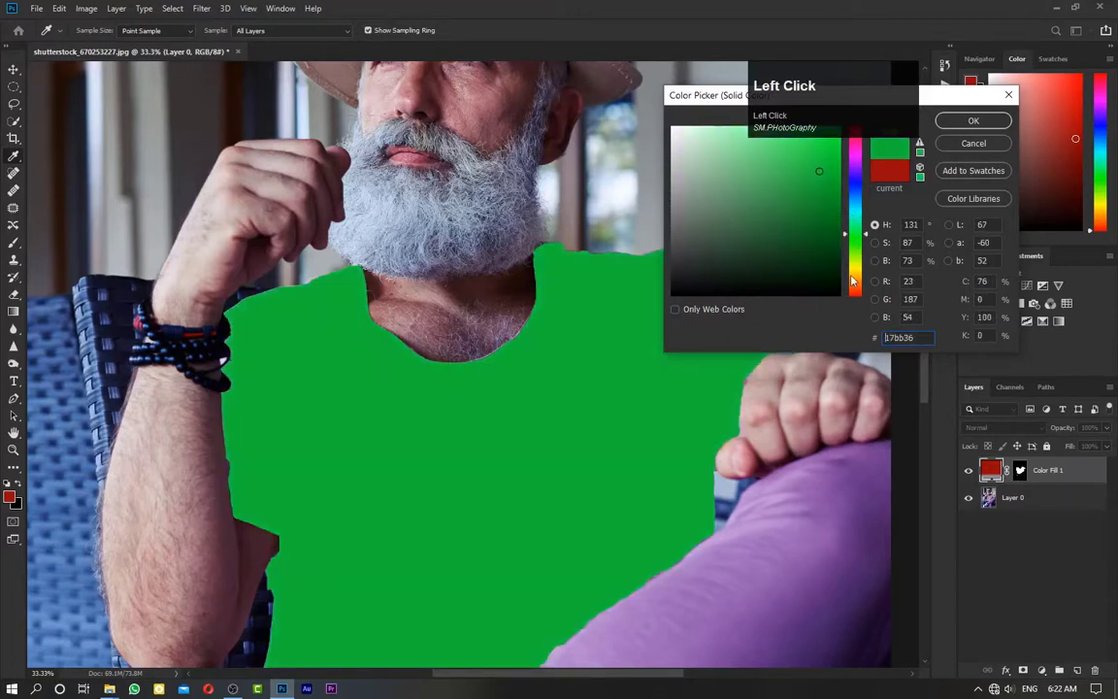
left_click(855, 275)
left_click(857, 254)
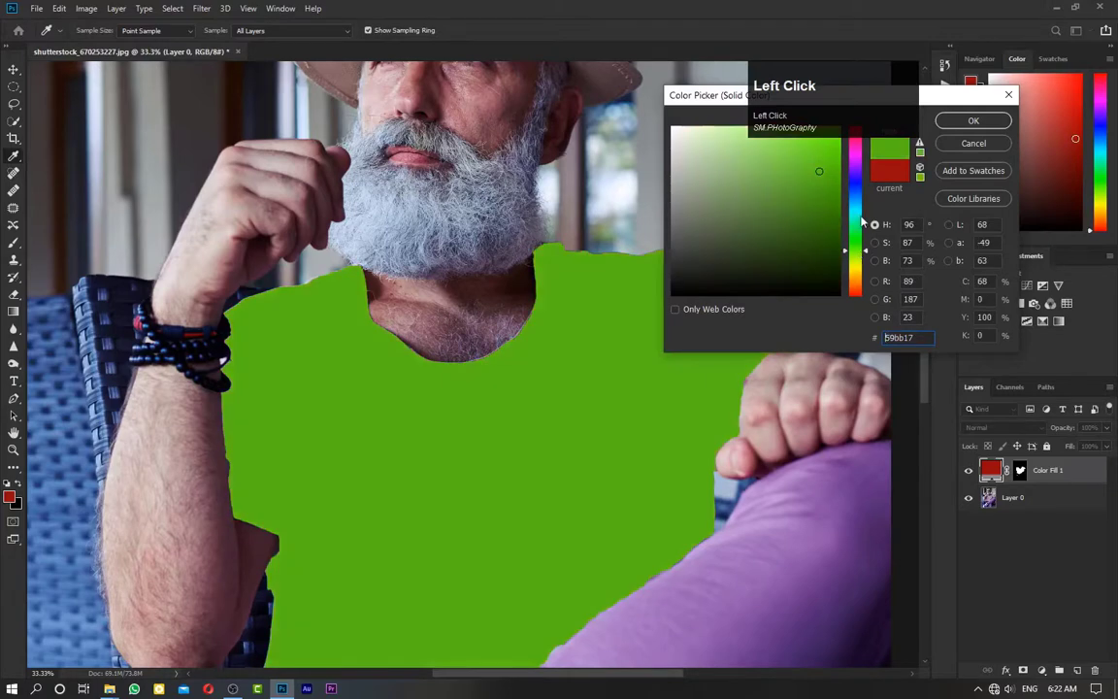
left_click(855, 243)
left_click(854, 215)
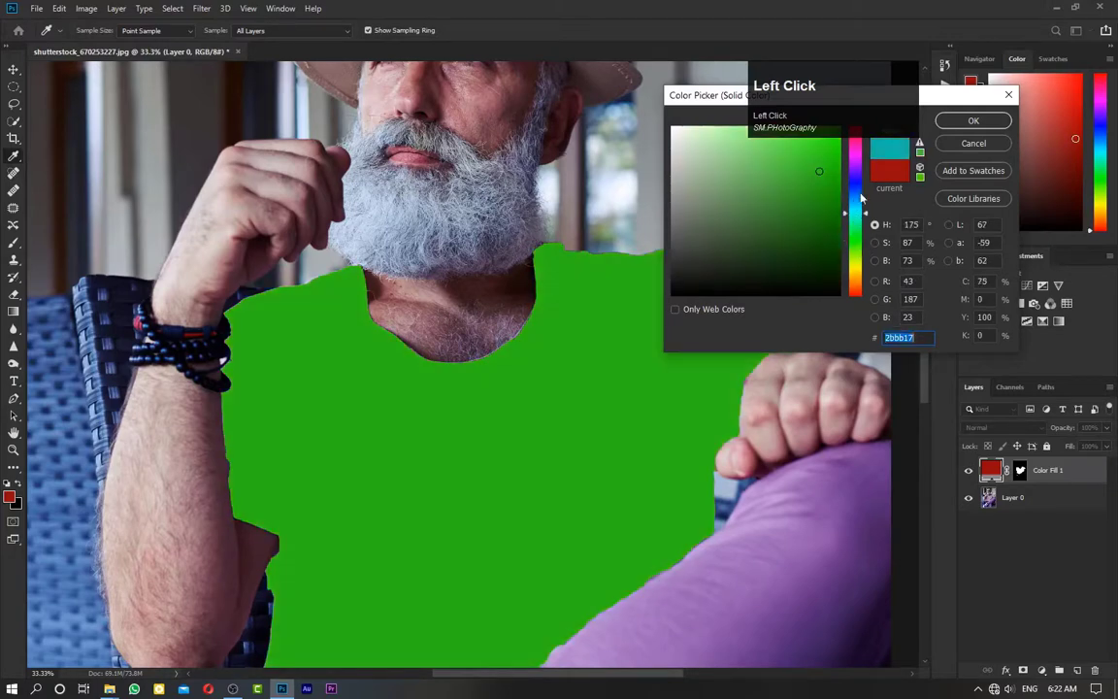
Step: Set the shirt's solid fill to a bright red and accept the colour
mouse_move(853, 134)
left_mouse_down()
mouse_move(853, 119)
mouse_move(835, 130)
mouse_move(845, 116)
left_mouse_up()
left_click(970, 122)
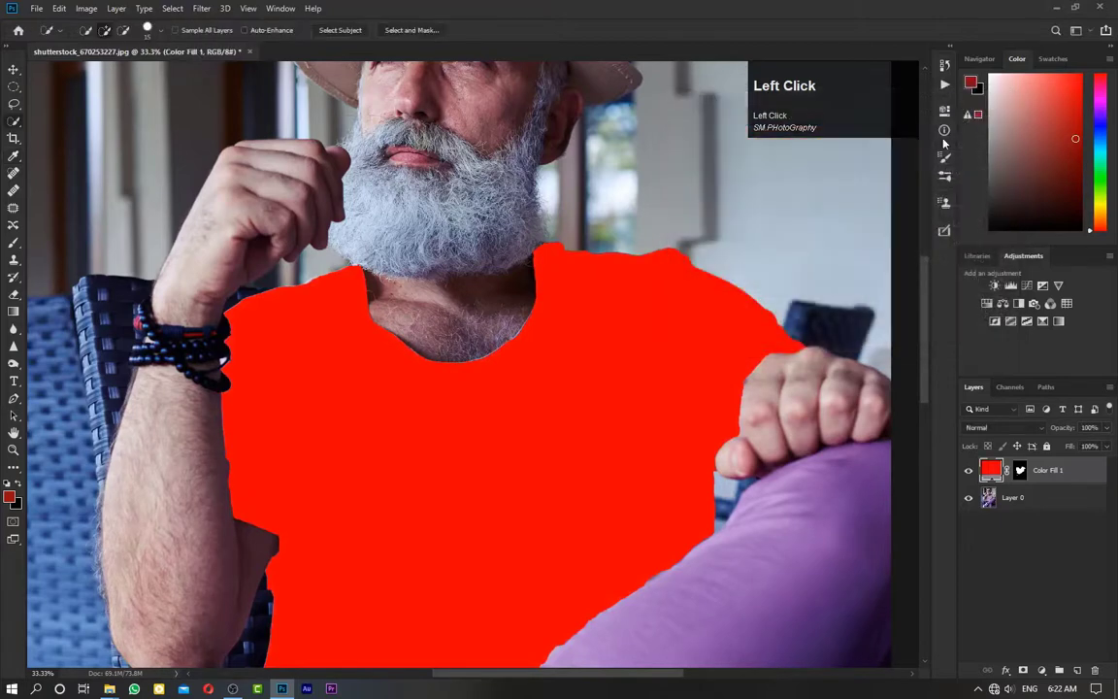
Step: Set the red Color Fill layer's blend mode to Multiply
left_click(1031, 430)
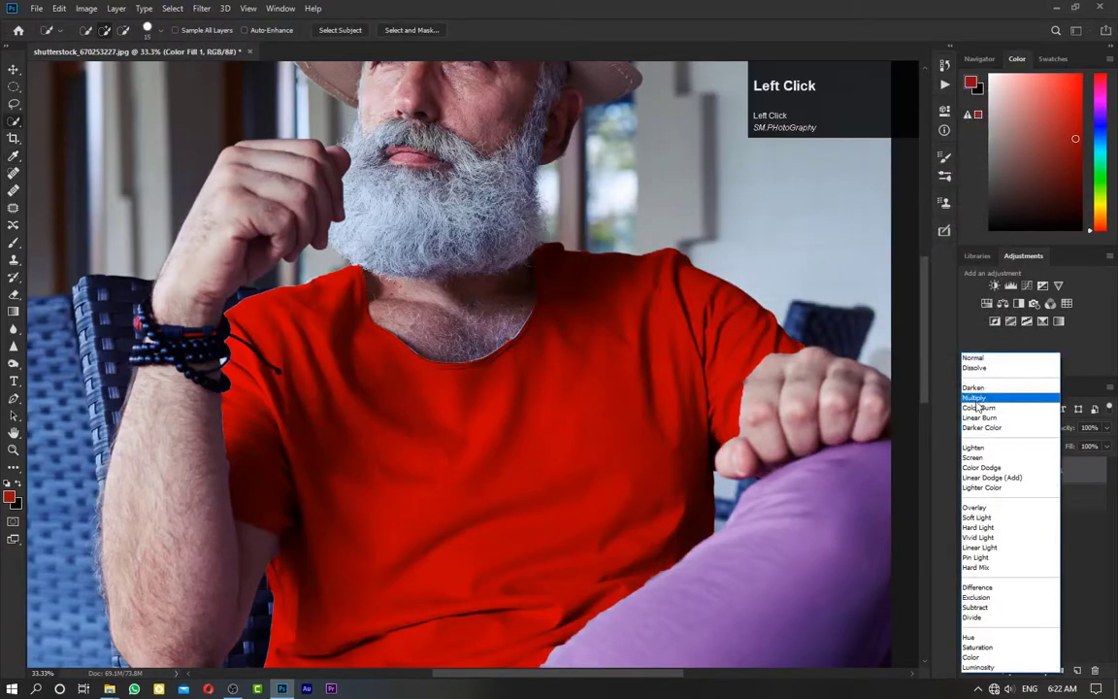
left_click(976, 398)
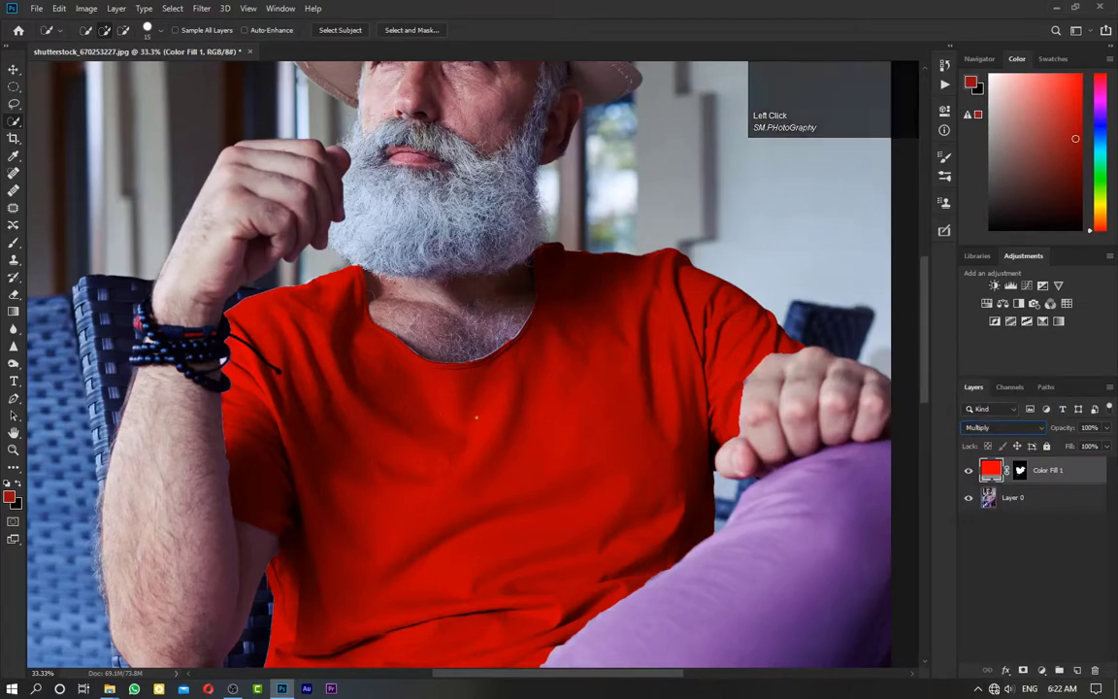
Step: Make the Color Fill layer's mask active for touching up the shirt's collar edge
key("ctrl+equal")
key("ctrl+equal")
key("ctrl+equal")
key("ctrl+equal")
key("ctrl+equal")
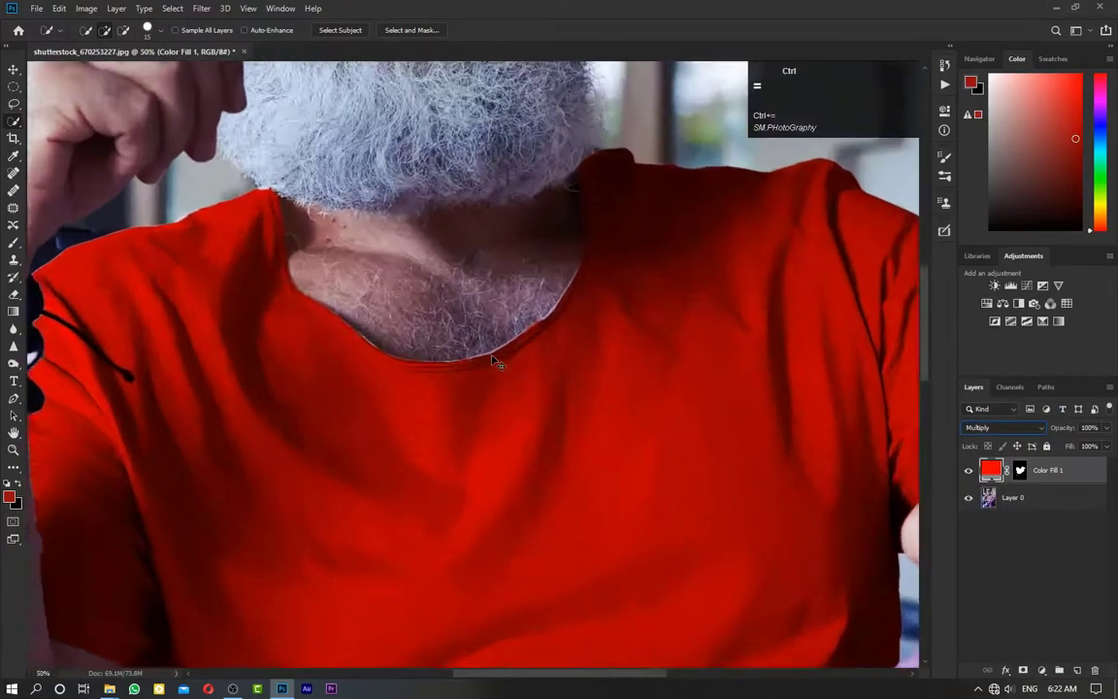
key("ctrl+minus")
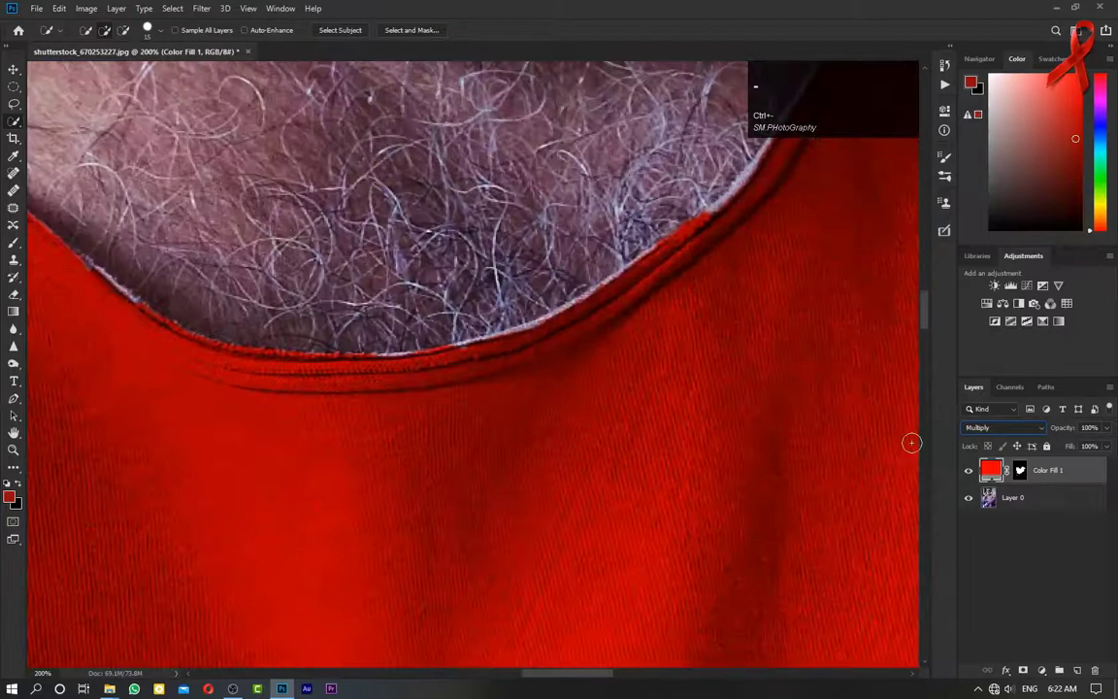
left_click(1020, 471)
left_click(977, 689)
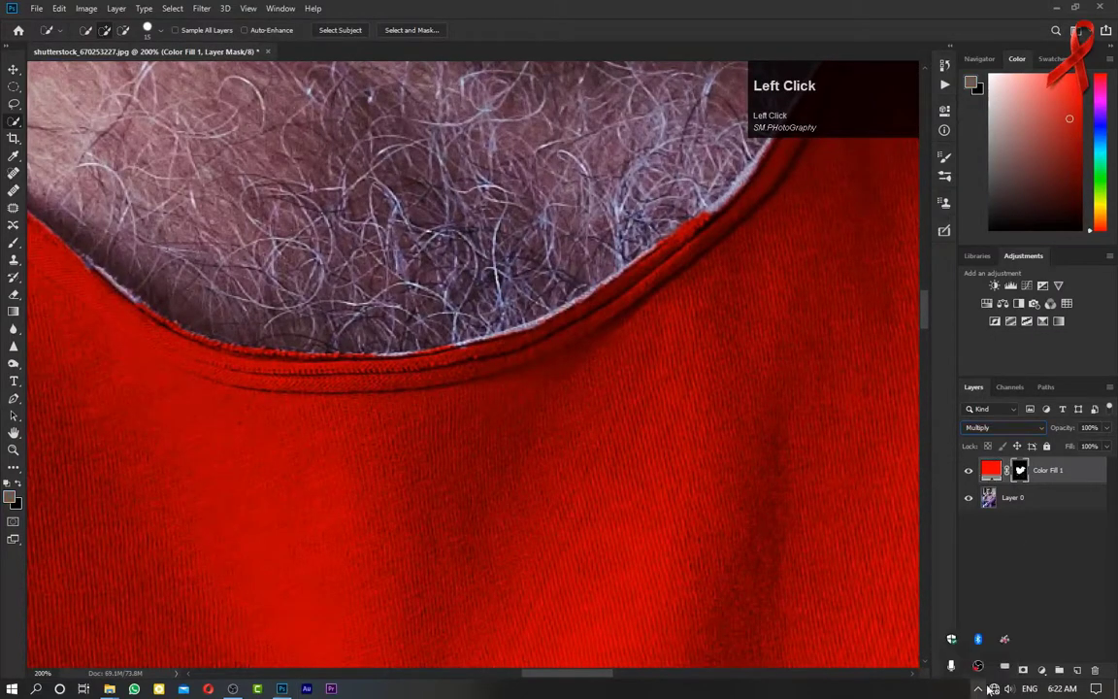
right_click(1004, 666)
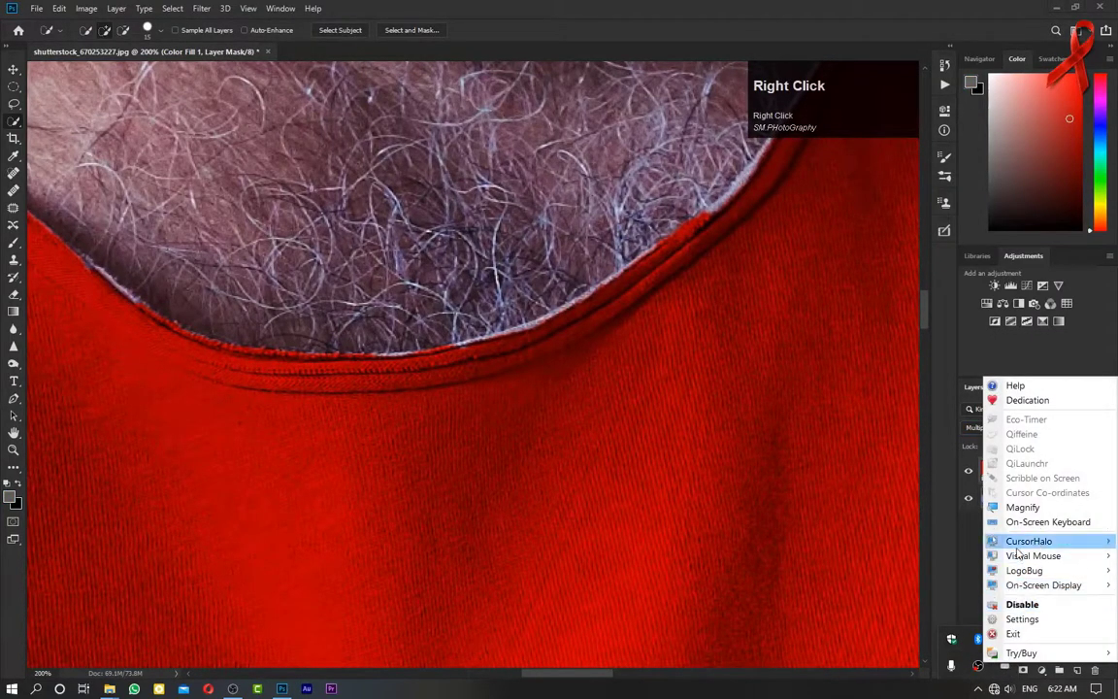
mouse_move(1024, 571)
left_click(878, 570)
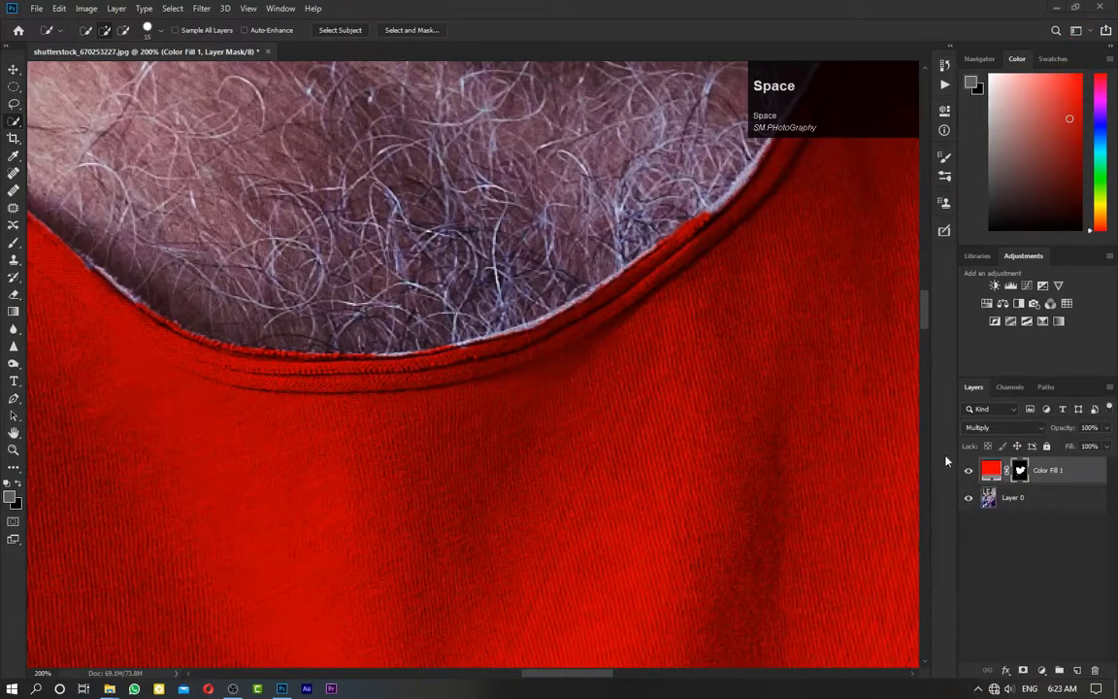
left_click(485, 393)
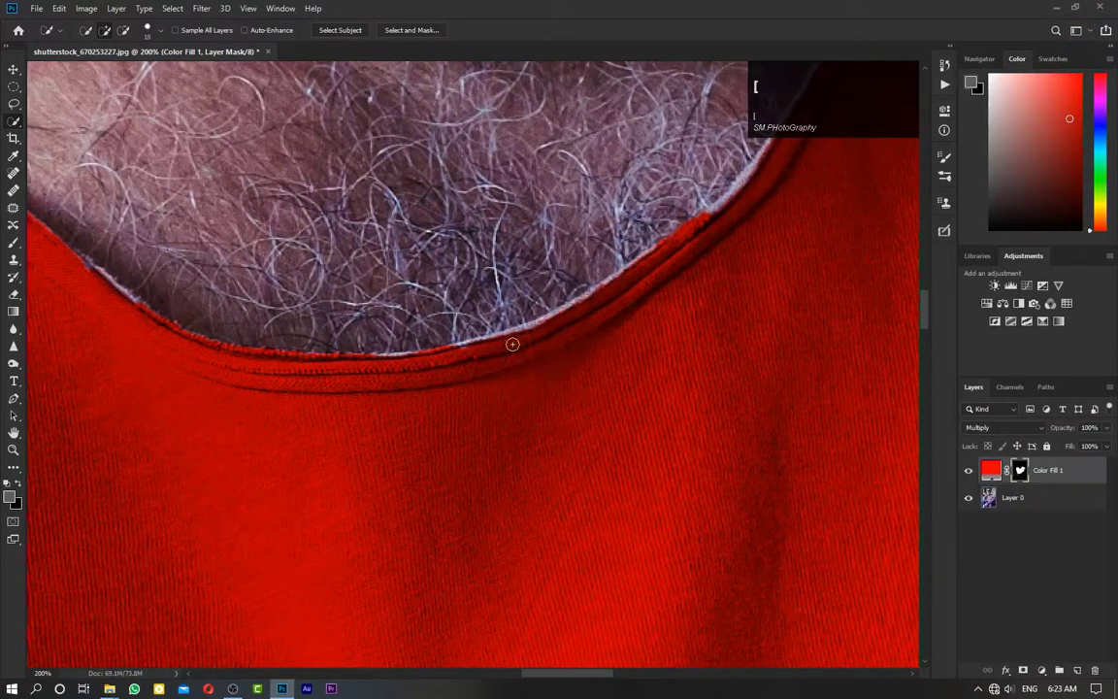
Step: Paint the mask along the pale collar edge using the Brush tool with a very small tip at 100% opacity
left_click(12, 243)
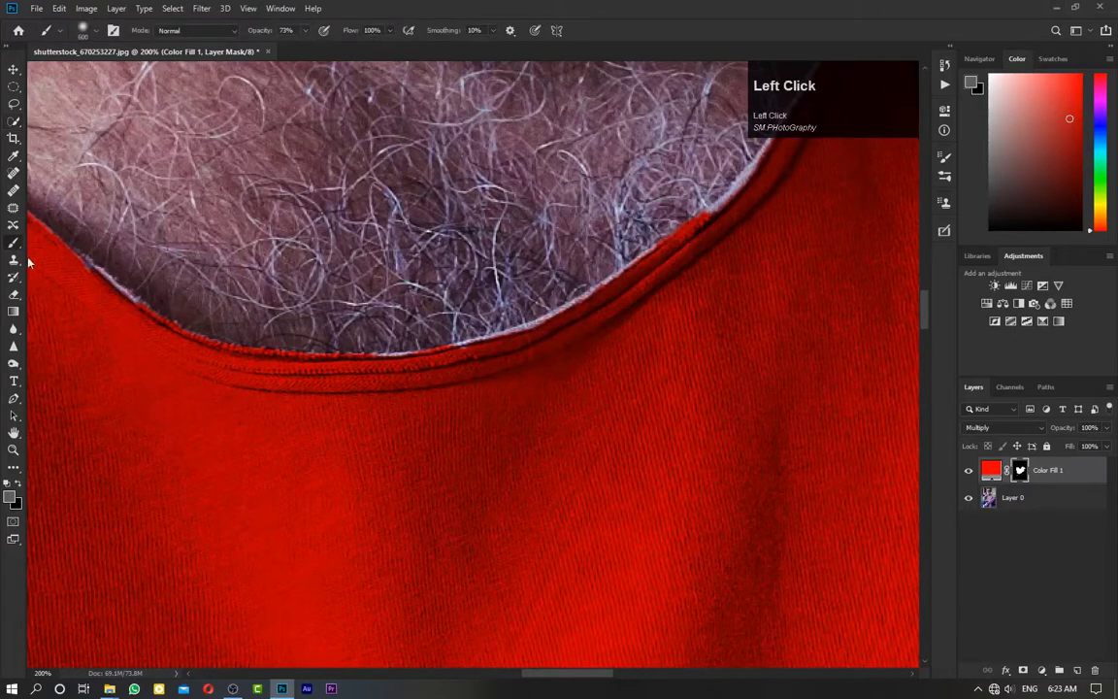
key("bracketleft")
key("bracketleft")
key("bracketleft")
key("bracketleft")
key("bracketleft")
key("bracketleft")
key("bracketleft")
key("bracketleft")
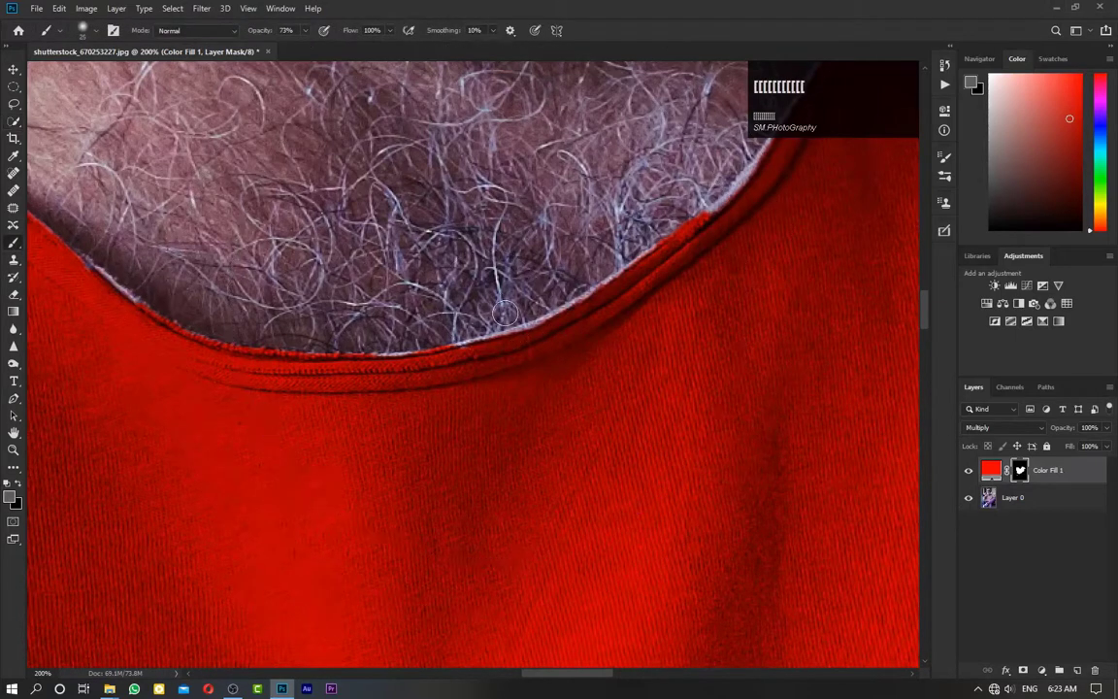
key("bracketleft")
key("bracketleft")
key("bracketleft")
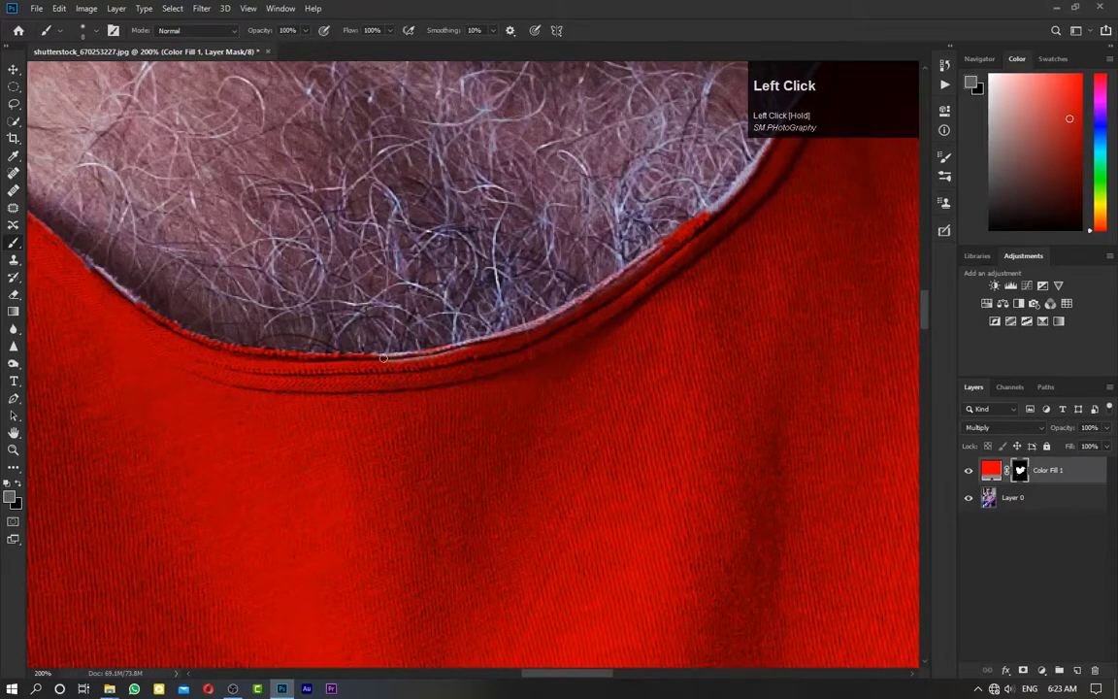
Step: Set the foreground colour to white and paint the mask over the remaining uncoloured collar edge
left_click(10, 497)
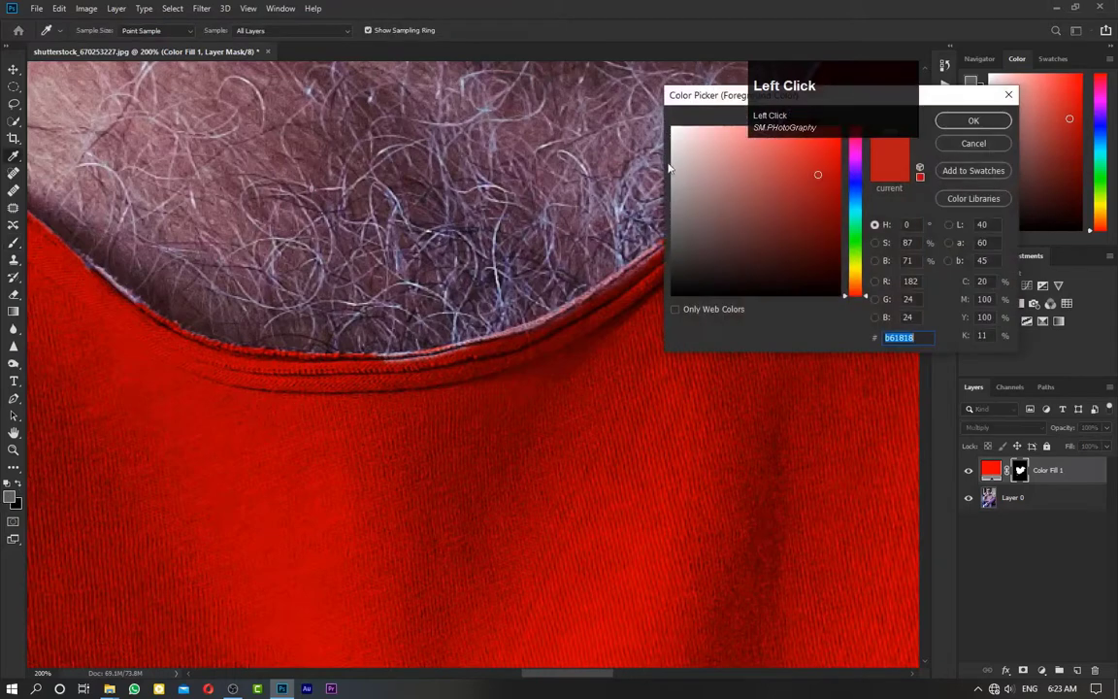
left_click(966, 143)
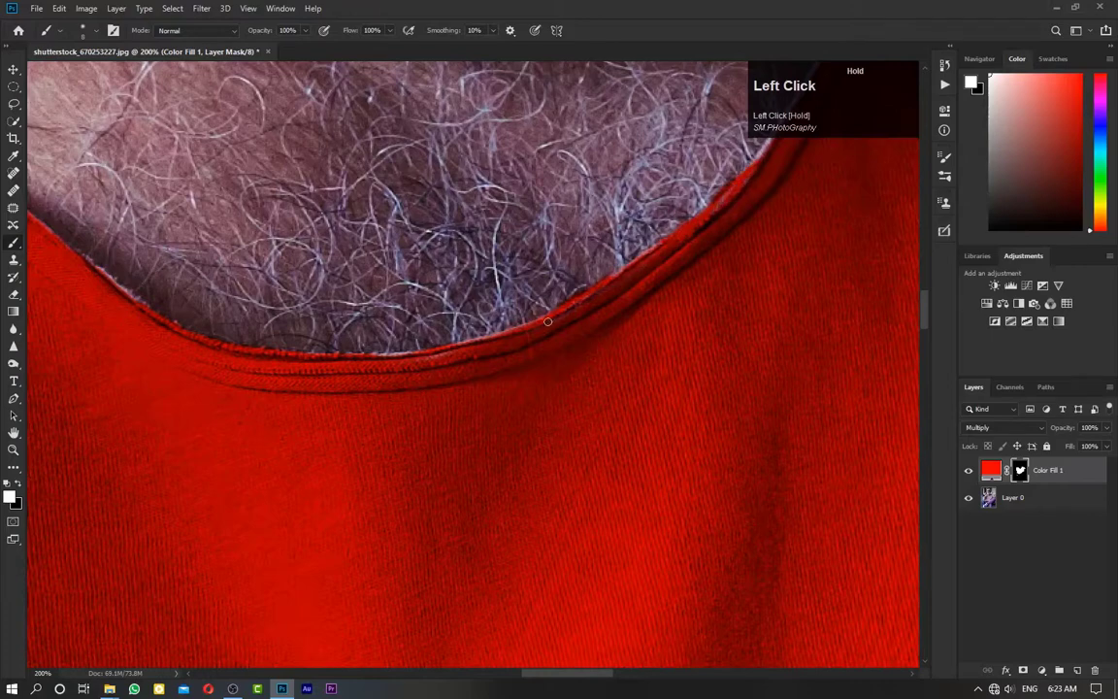
key("ctrl+minus")
key("ctrl+minus")
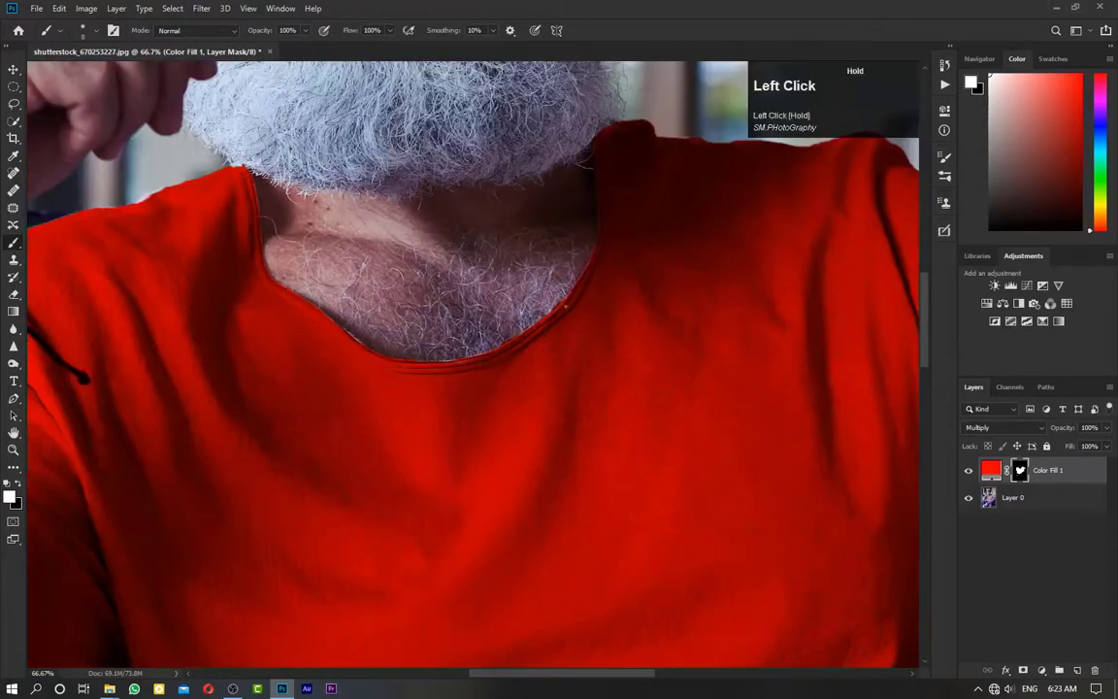
Step: Examine the recoloured shirt's edges and overall look across the whole photo
key("ctrl+minus")
key("ctrl+minus")
key("ctrl+minus")
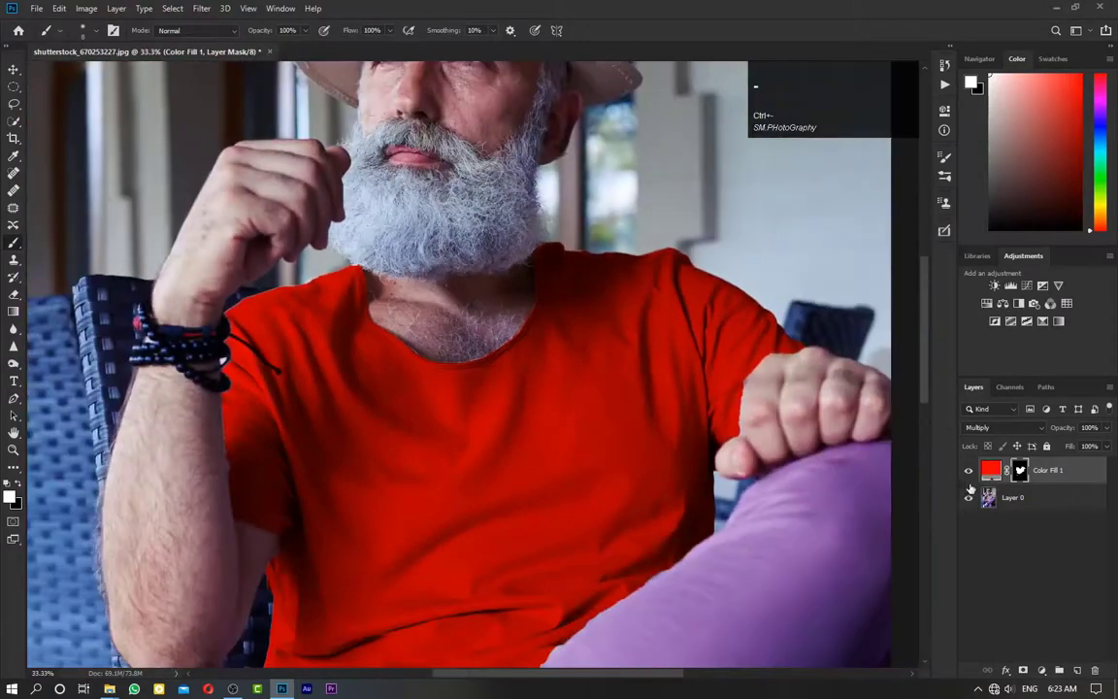
key("ctrl+plus")
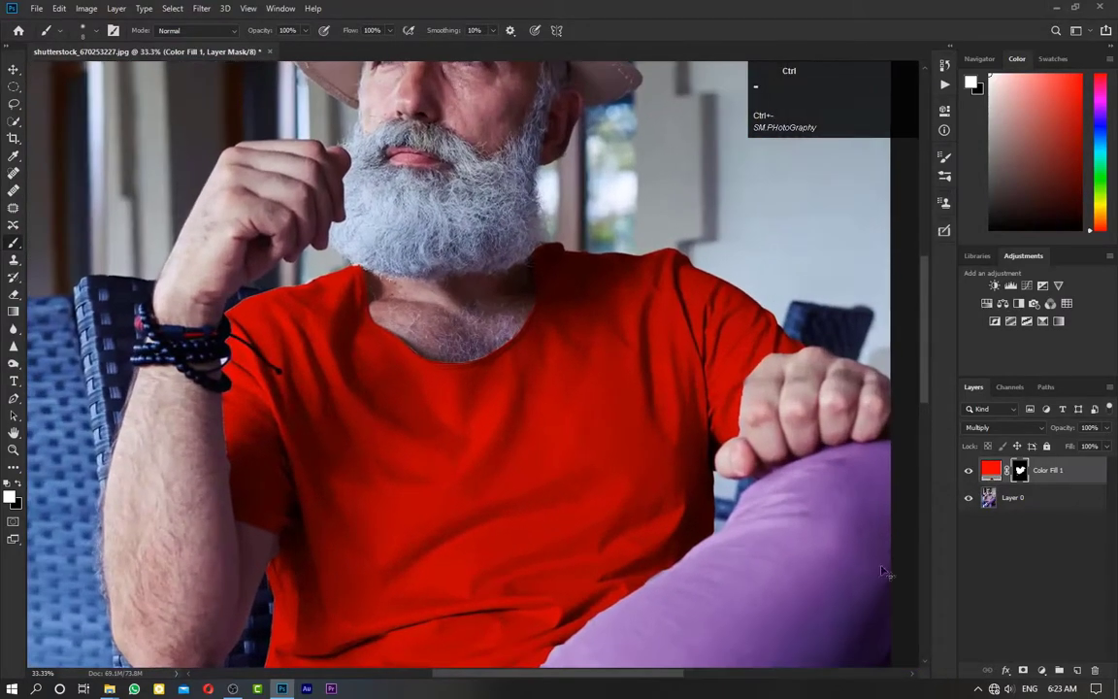
key("ctrl+minus")
key("ctrl+minus")
key("ctrl+minus")
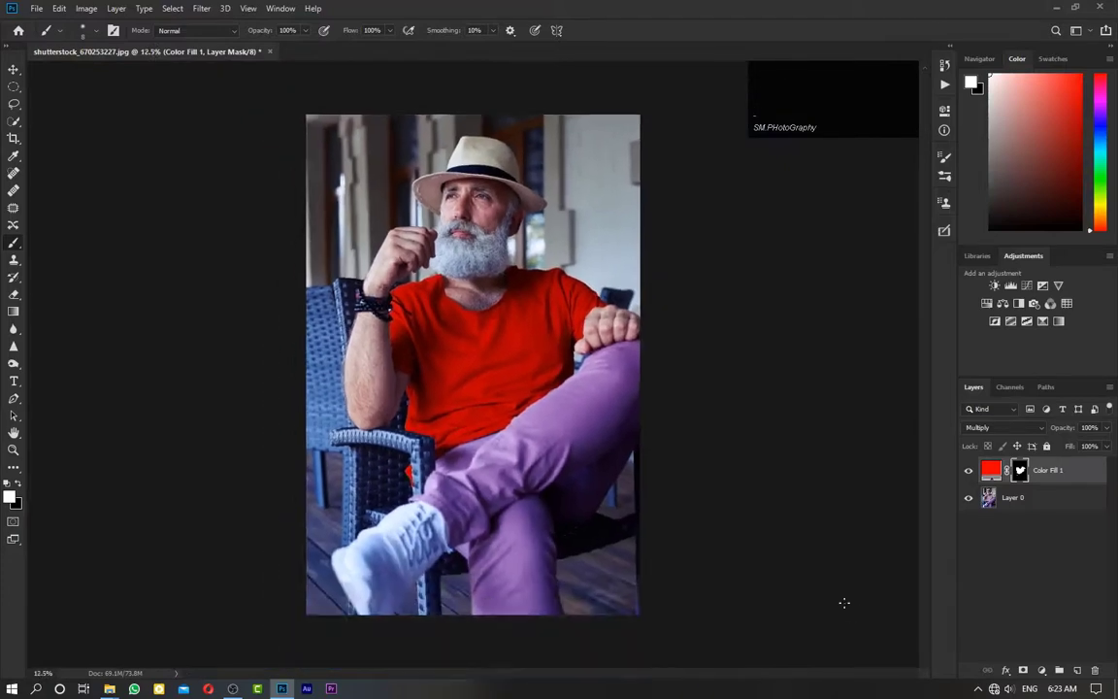
key("ctrl+plus")
key("ctrl+plus")
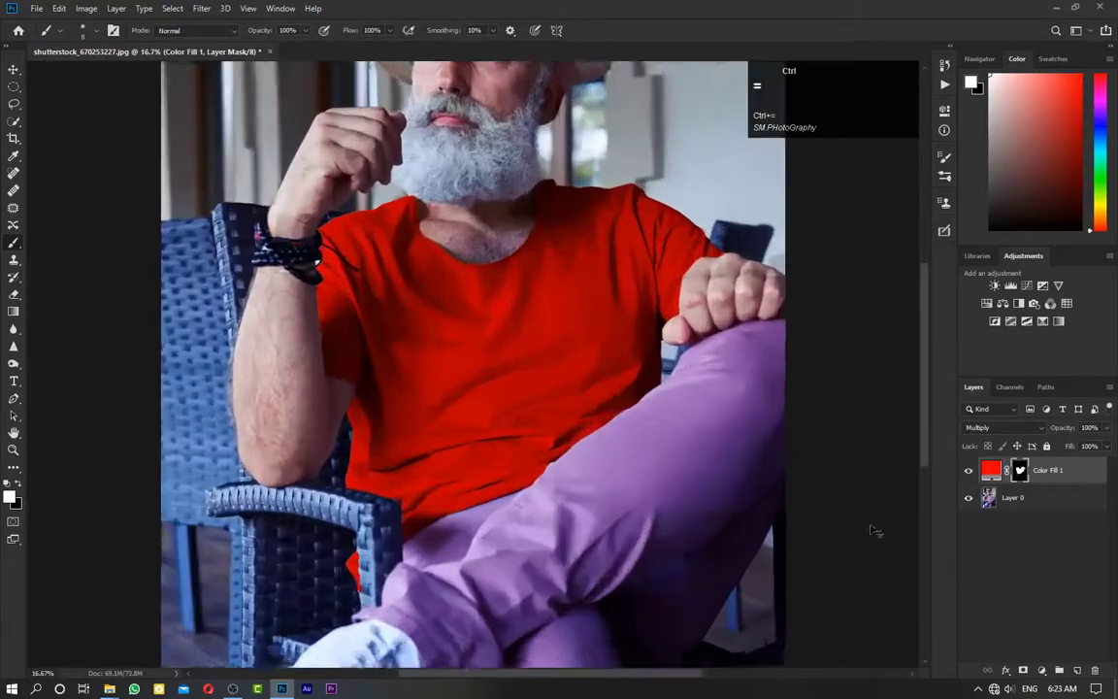
Step: Add a Curves adjustment layer and, sampling directly on the shirt, darken its shadows and lift its brighter tones
left_click(1041, 669)
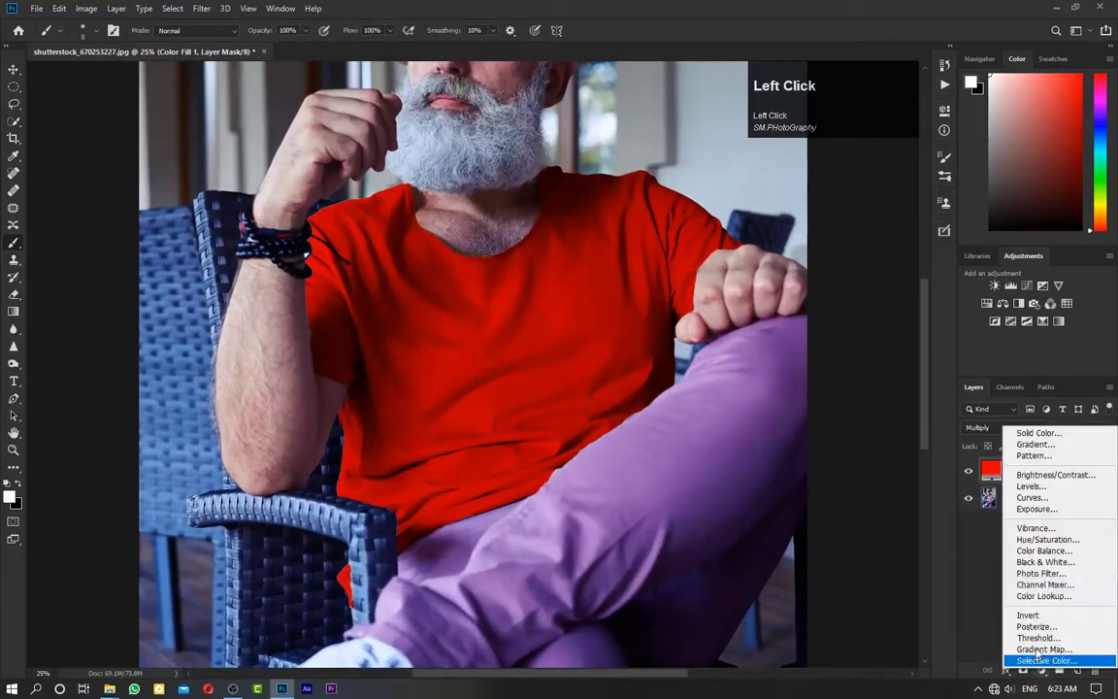
left_click(1028, 500)
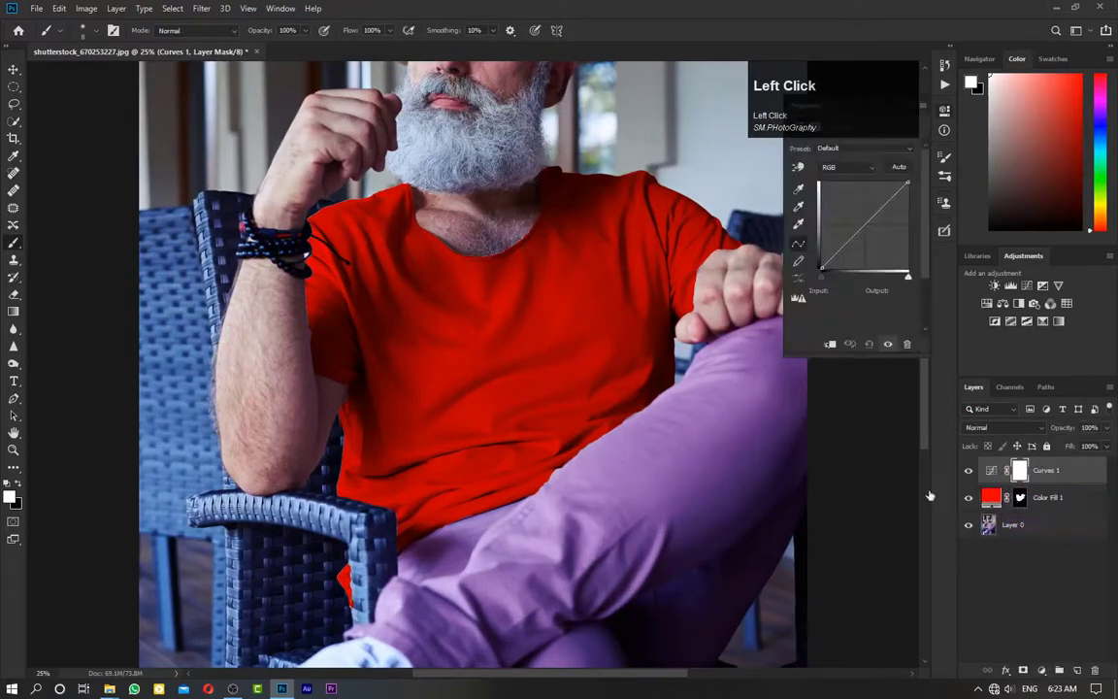
left_click(797, 168)
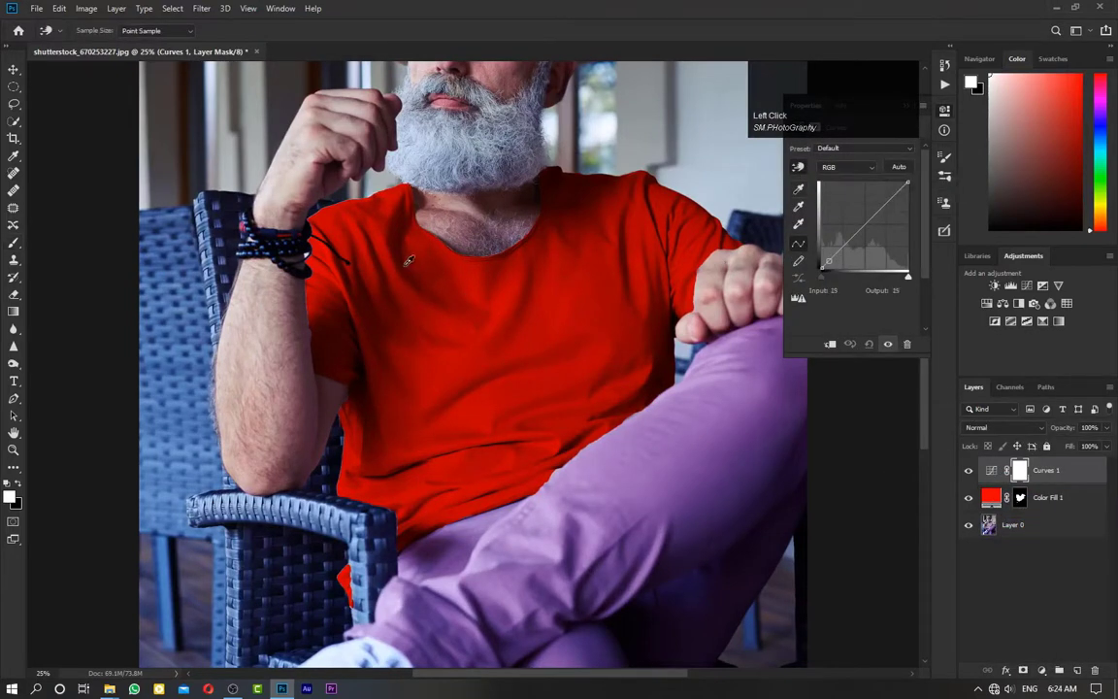
left_click_drag(408, 260, 409, 273)
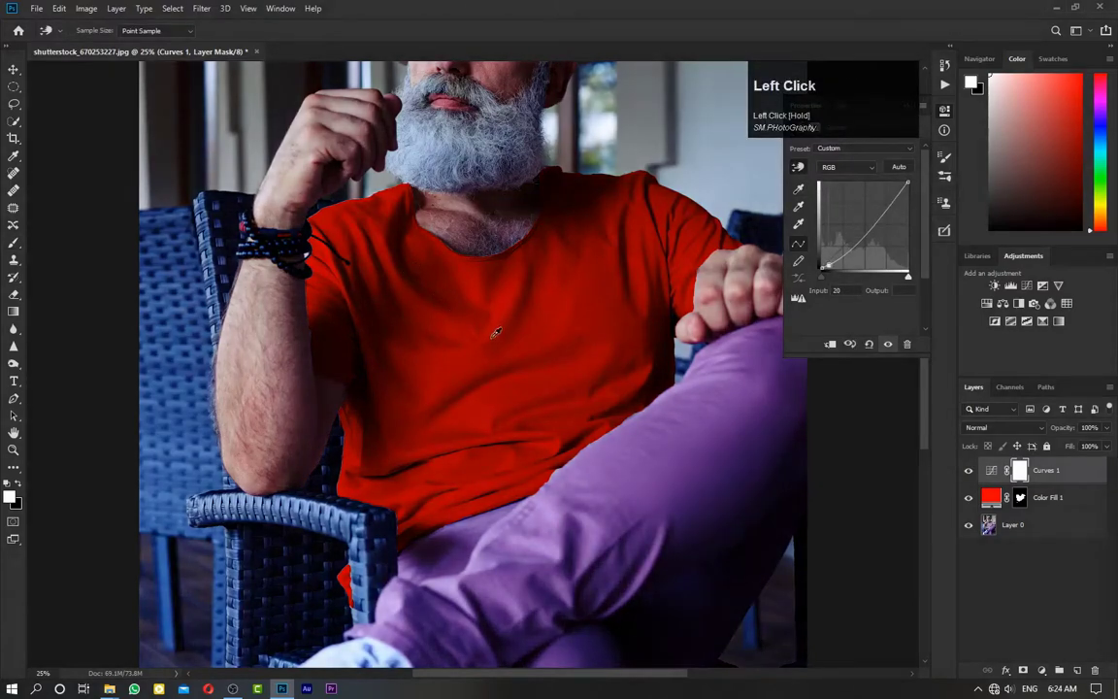
left_click_drag(460, 369, 462, 358)
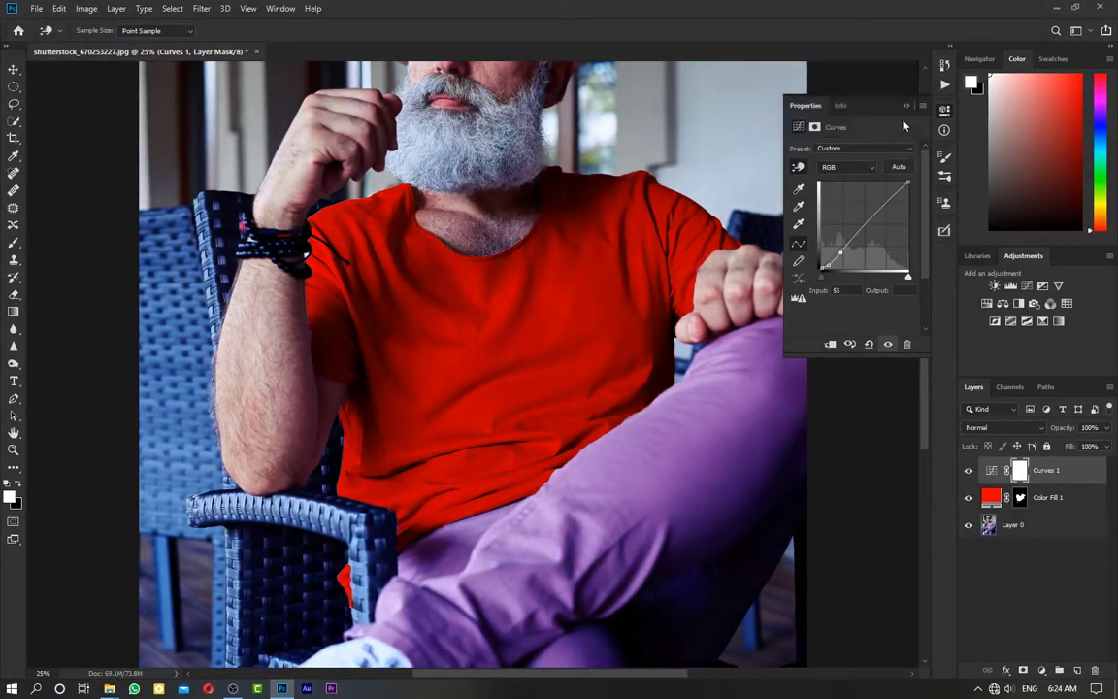
left_click(918, 150)
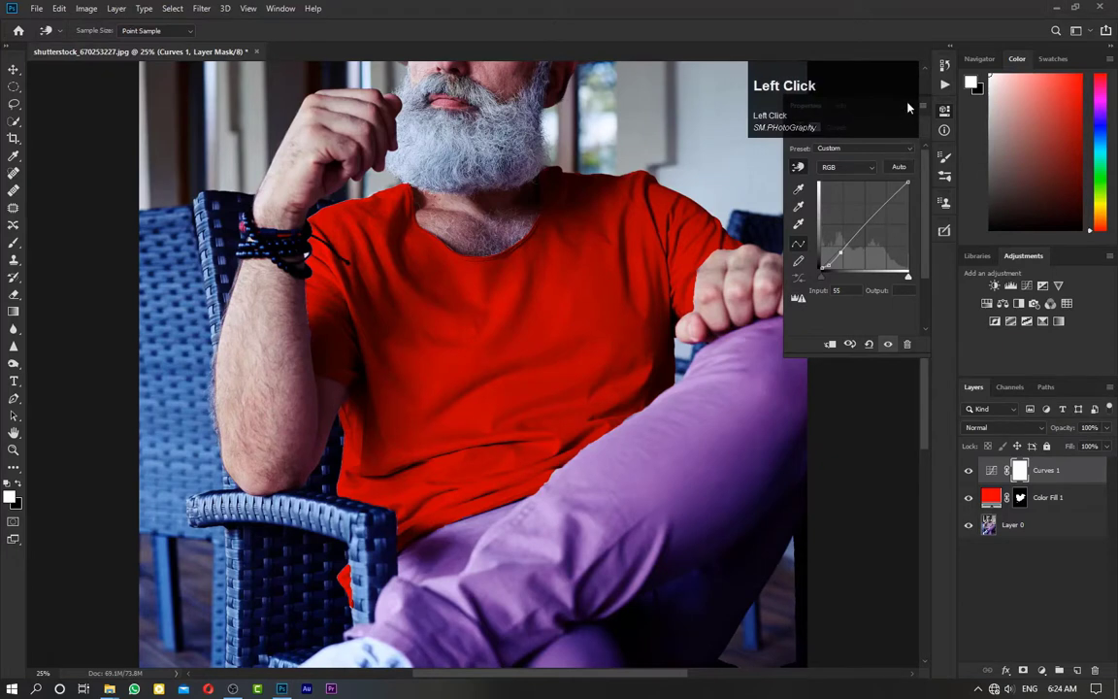
left_click_drag(910, 108, 904, 105)
left_click_drag(856, 70, 909, 72)
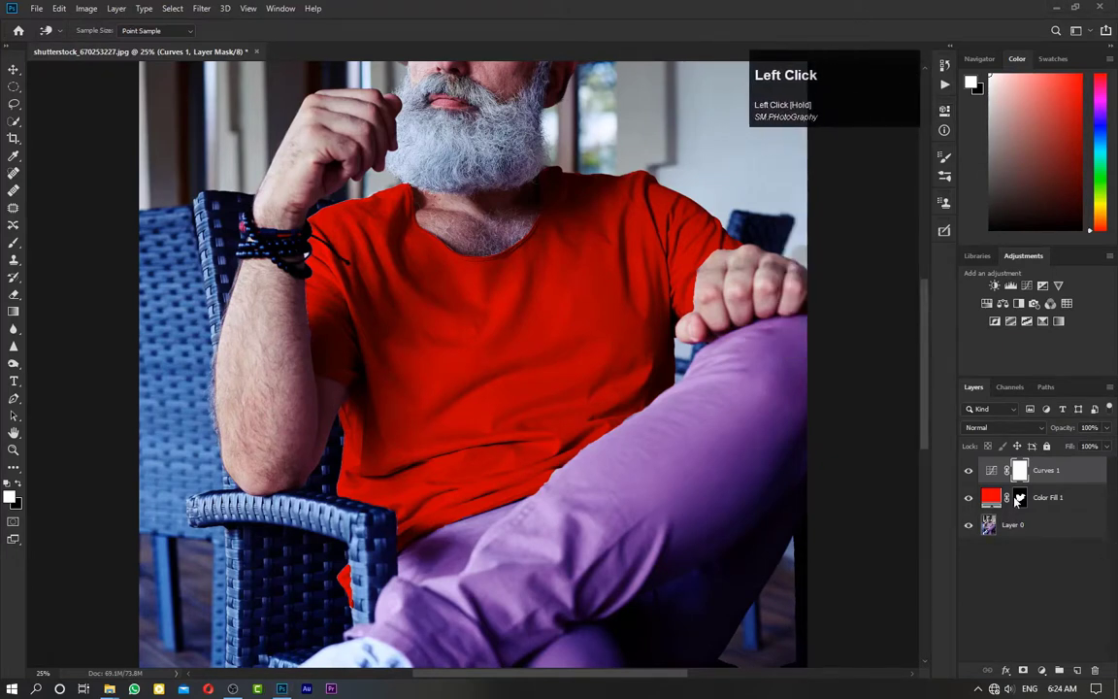
Step: Compare the photo with the Curves adjustment switched off and on
left_click(967, 472)
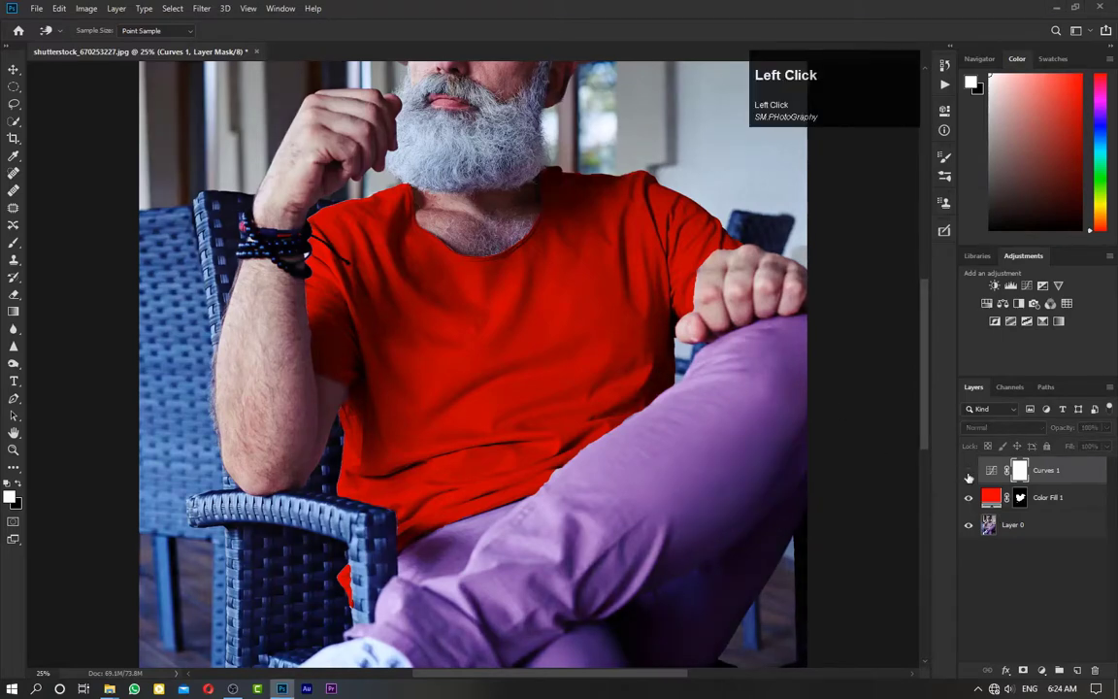
key("ctrl+=")
key("ctrl+-")
key("ctrl+-")
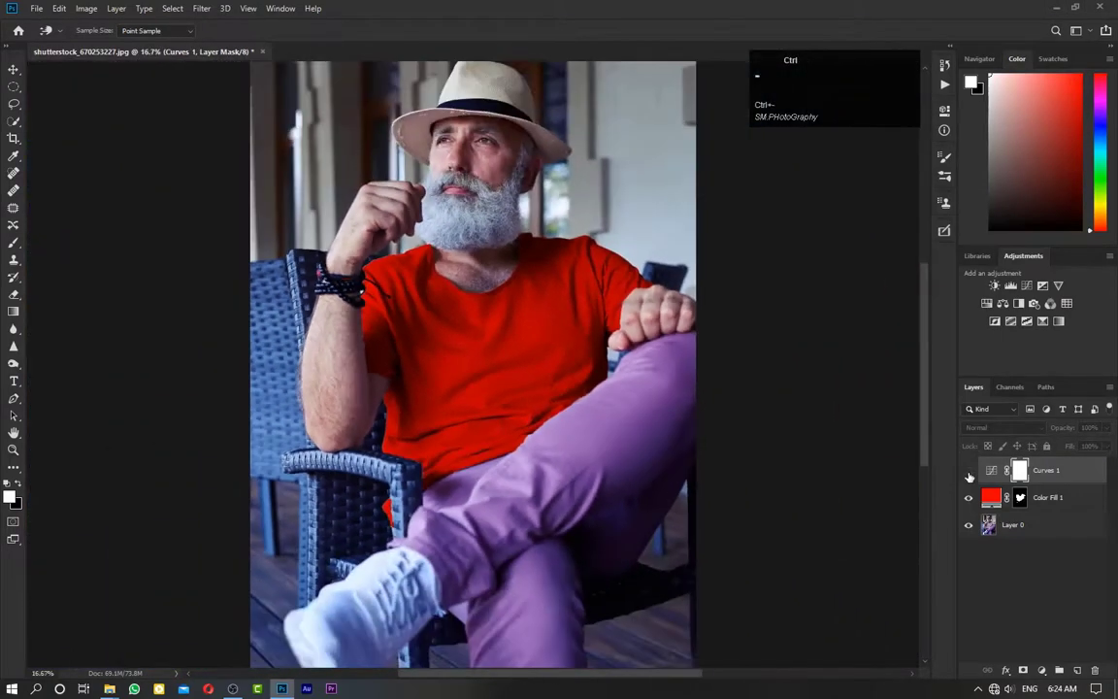
left_click(969, 473)
left_click(969, 474)
left_click(969, 474)
key("ctrl+=")
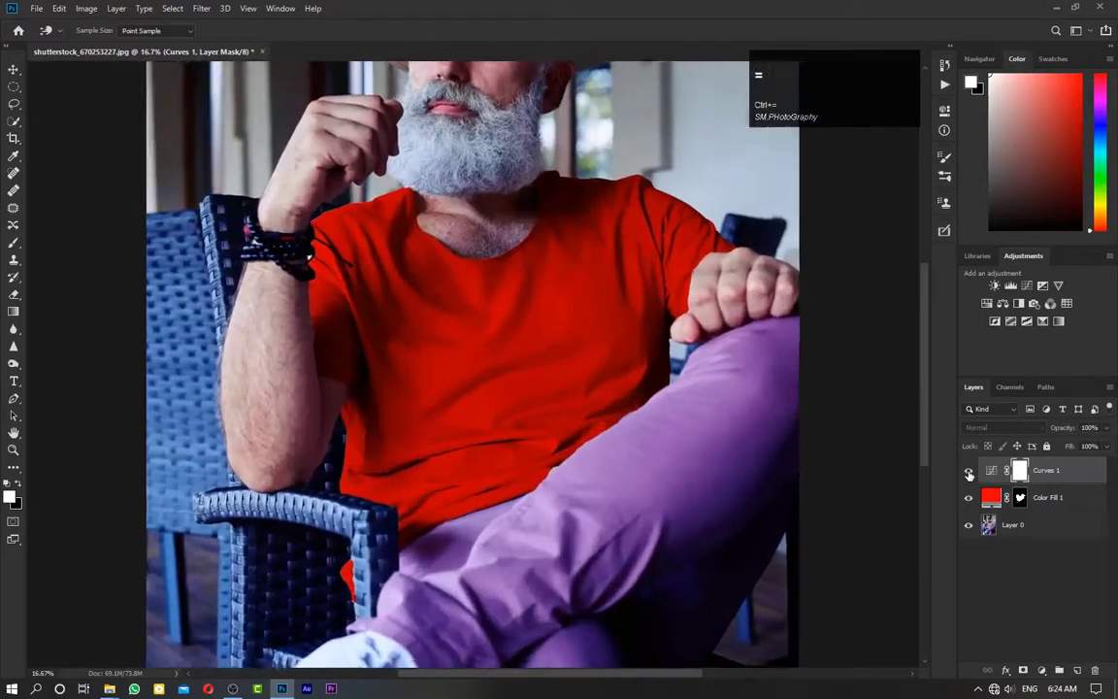
left_click(969, 473)
left_click(969, 473)
Step: Group the Curves and Color Fill layers together
left_click(1085, 472, "ctrl")
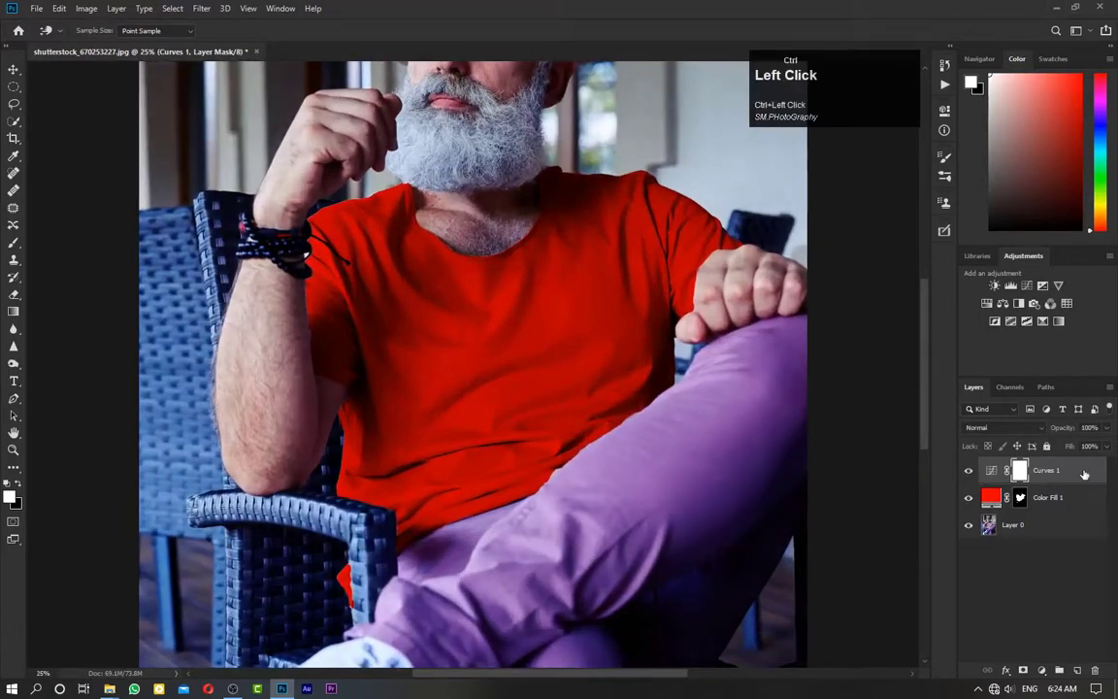
left_click(1088, 497, "ctrl")
left_click(1087, 475, "ctrl")
key("ctrl+g")
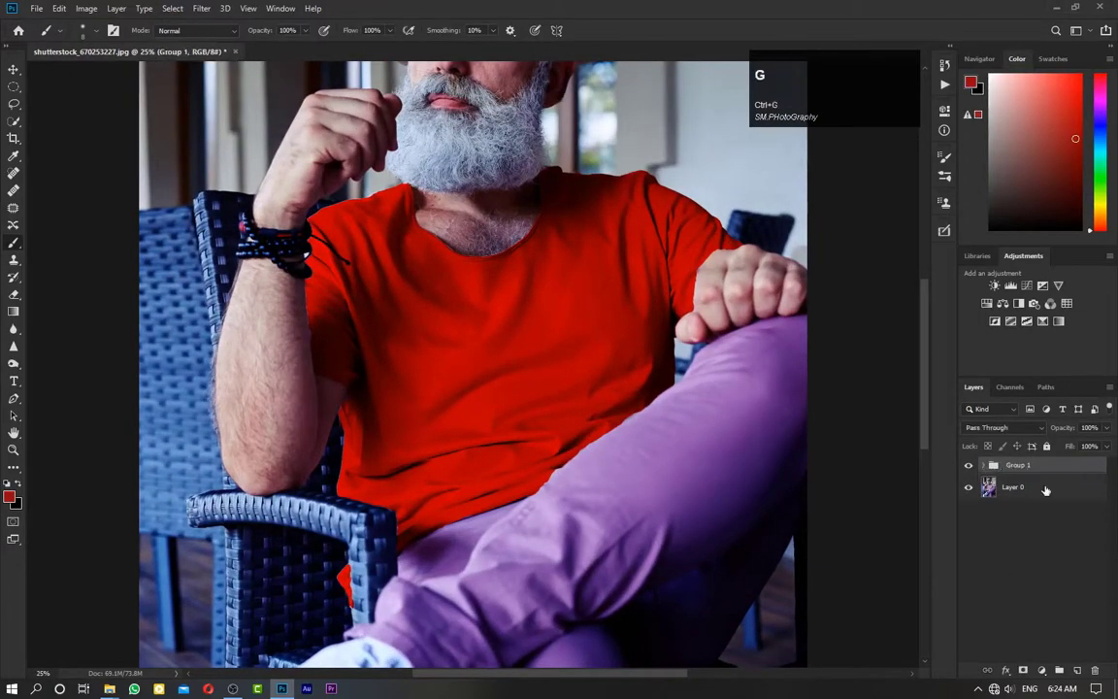
Step: Move the shirt mask from the Color Fill layer onto the group and collapse the group
left_click(983, 466)
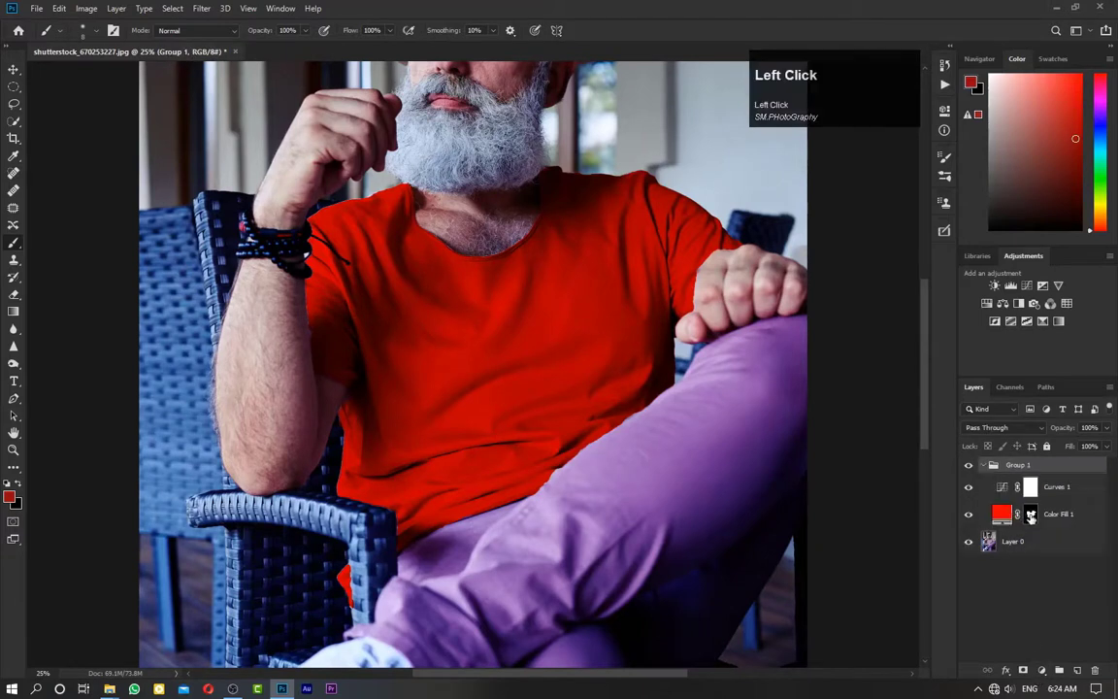
left_click_drag(1029, 518, 1025, 470)
left_click(987, 470)
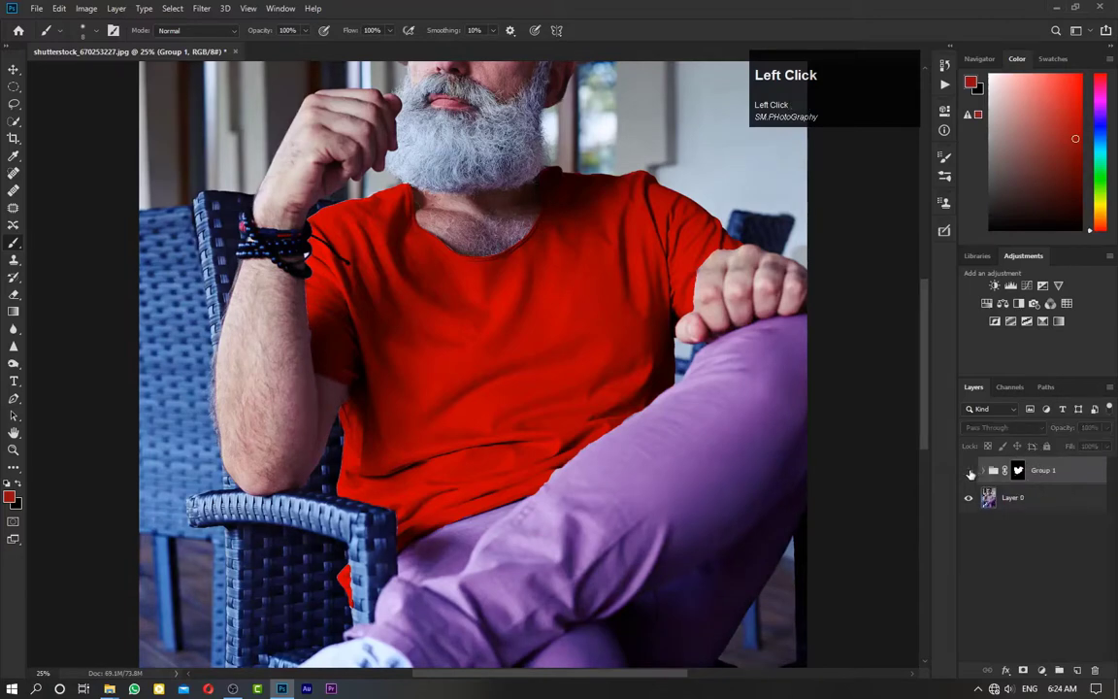
Step: Show the group and examine the shirt recolouring on the whole photo
left_click(969, 471)
key("ctrl+minus")
key("ctrl+minus")
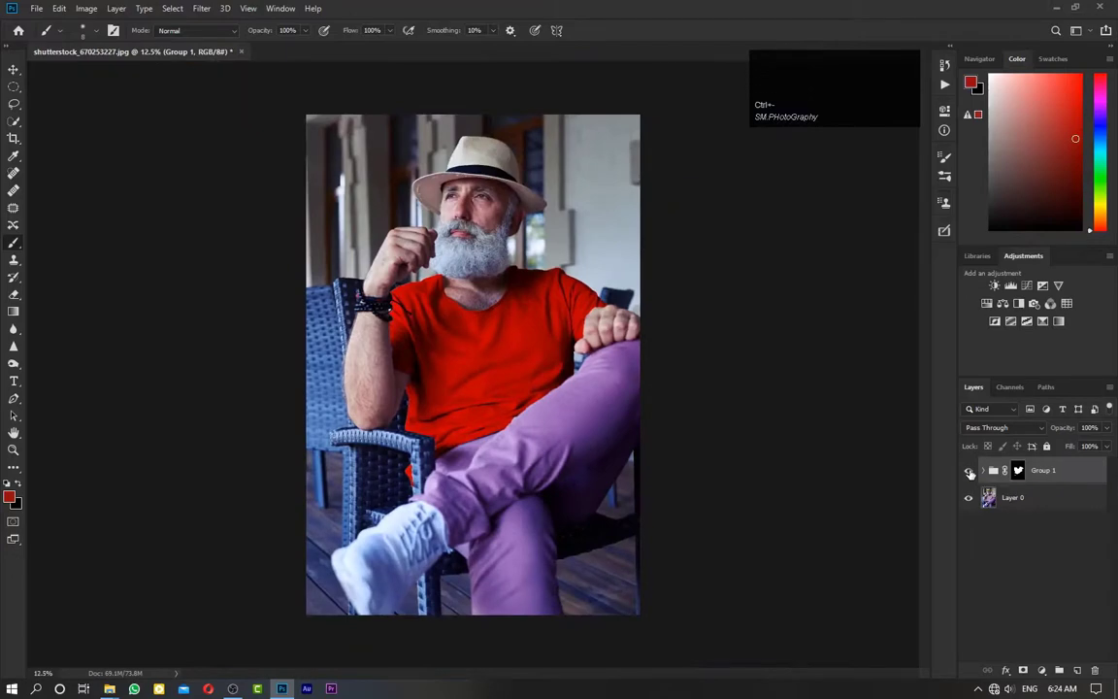
Step: Try the Subtract blend mode on the shirt group and examine the recolouring on the whole photo
key("ctrl+equal")
key("ctrl+equal")
key("ctrl+equal")
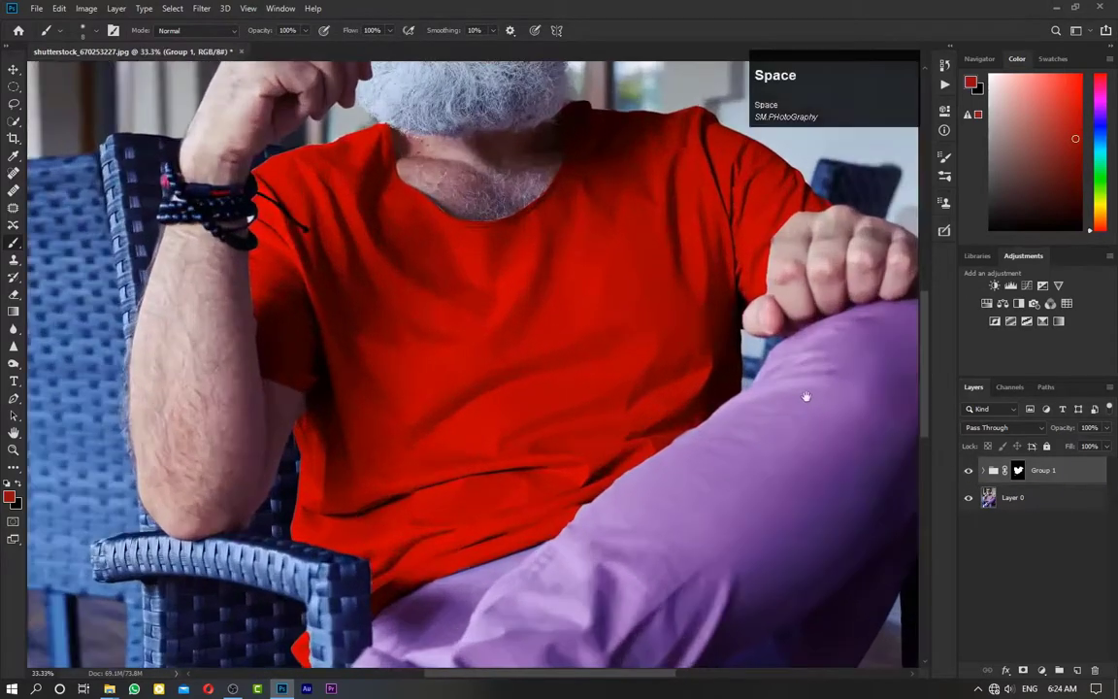
left_click_drag(803, 395, 846, 546)
left_click(1027, 431)
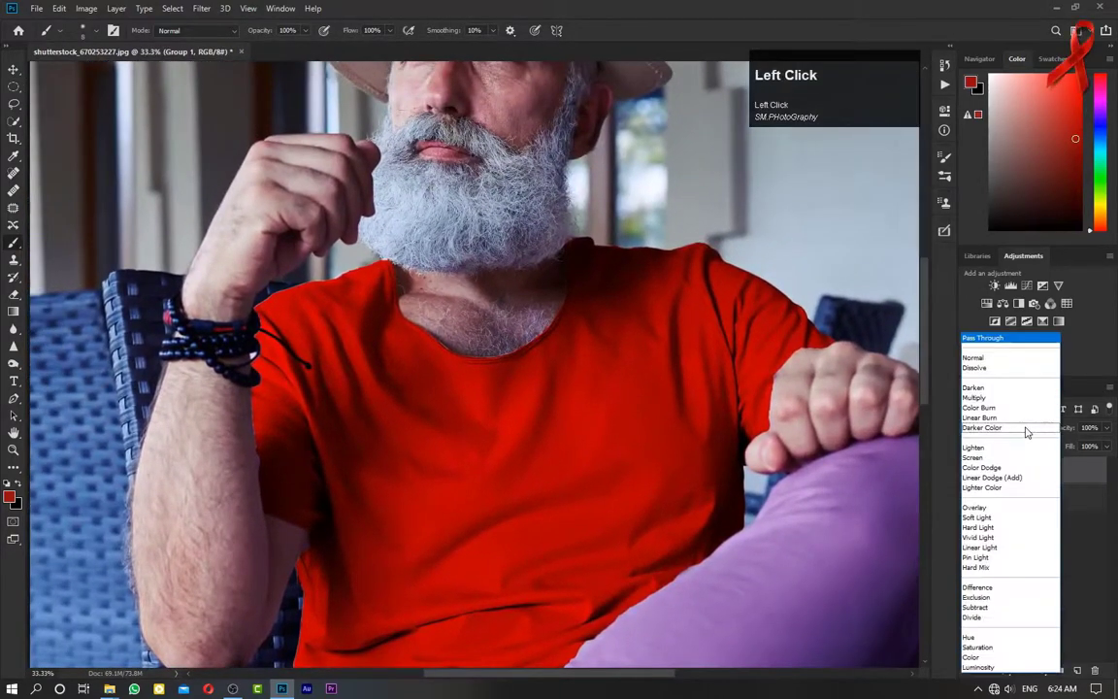
left_click(978, 609)
key("ctrl+minus")
key("ctrl+minus")
key("ctrl+minus")
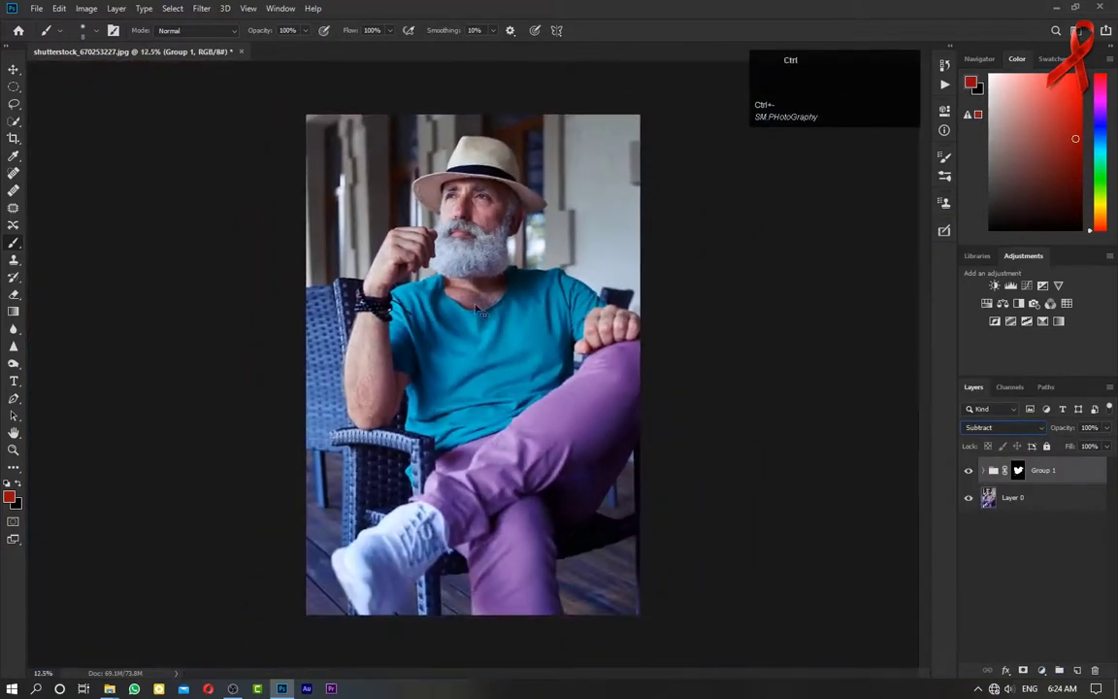
Step: Try the Hue blend mode on the shirt group, then restore its blend mode to Pass Through
key("ctrl+equal")
key("ctrl+equal")
key("ctrl+equal")
left_click(987, 429)
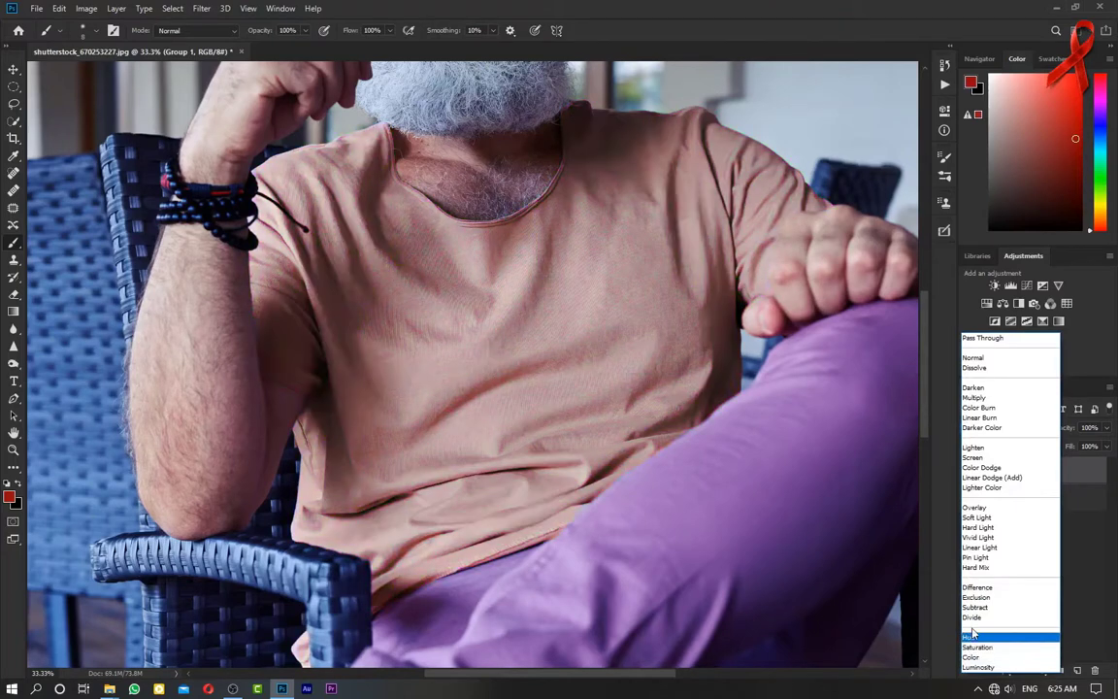
left_click(972, 636)
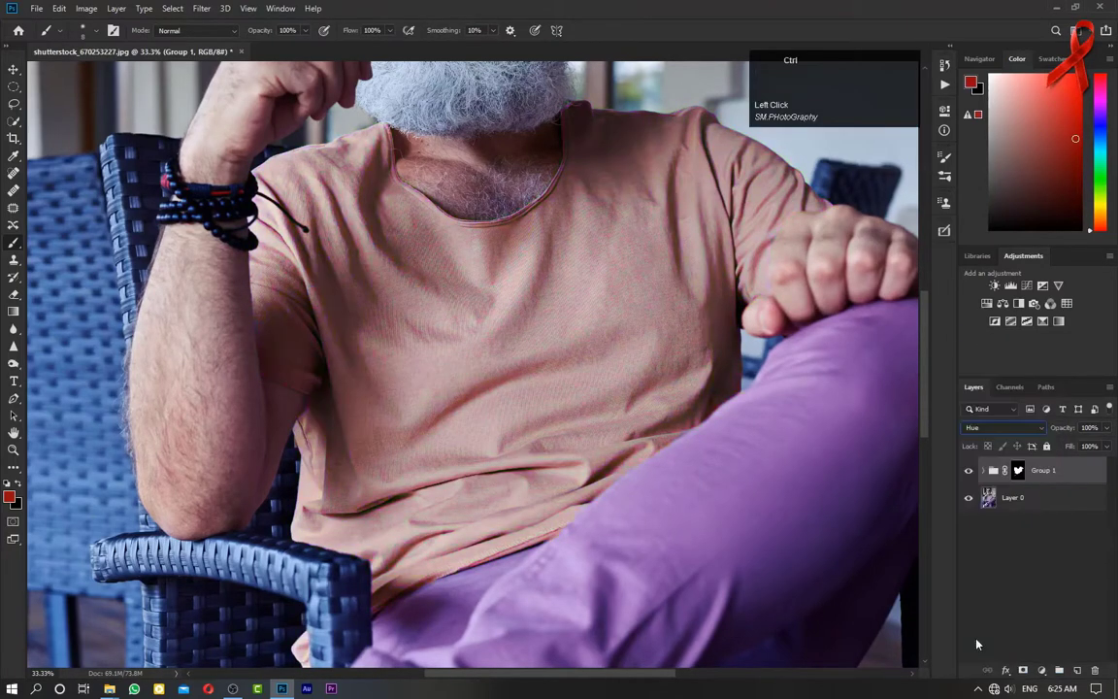
key("ctrl+minus")
key("ctrl+minus")
key("ctrl+plus")
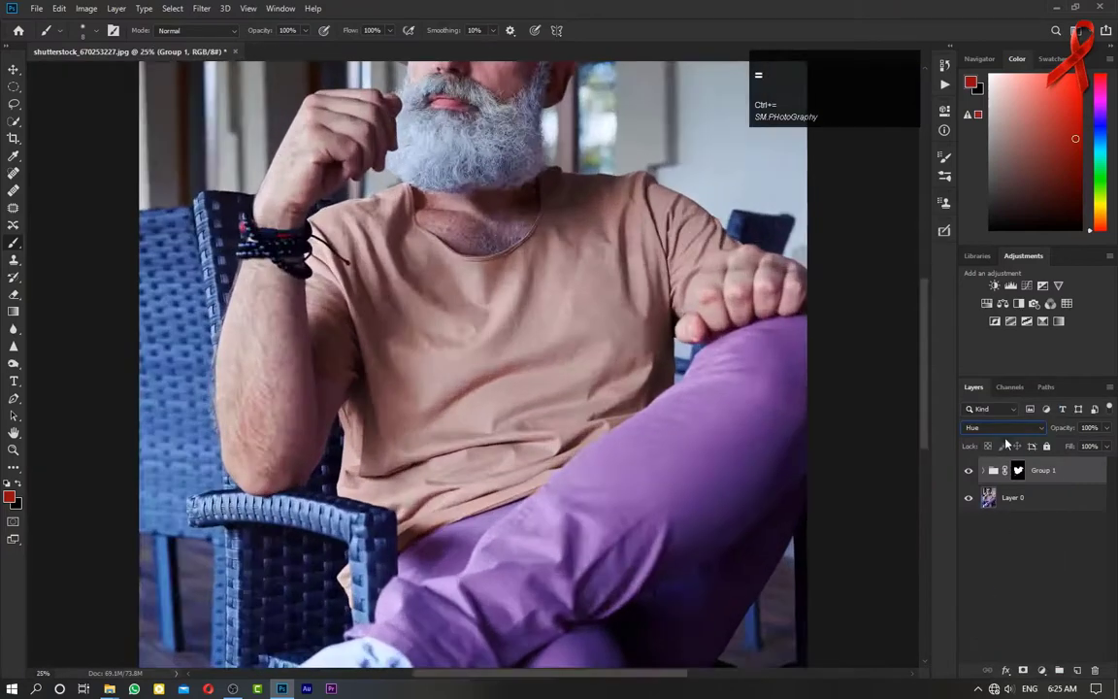
left_click(990, 427)
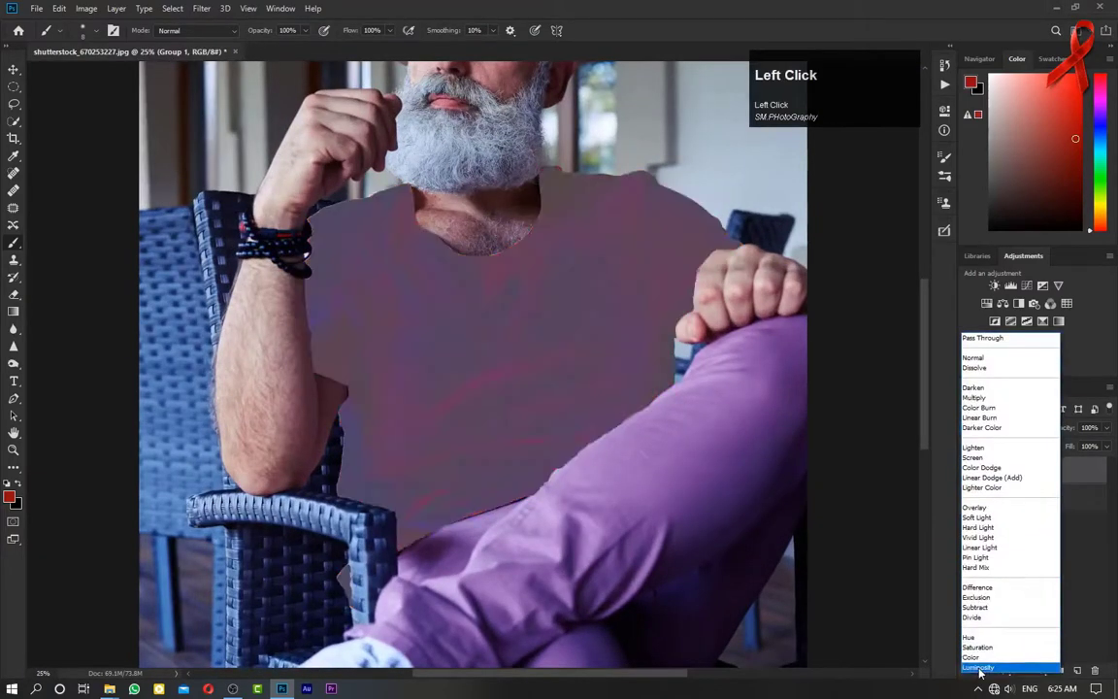
left_click(987, 339)
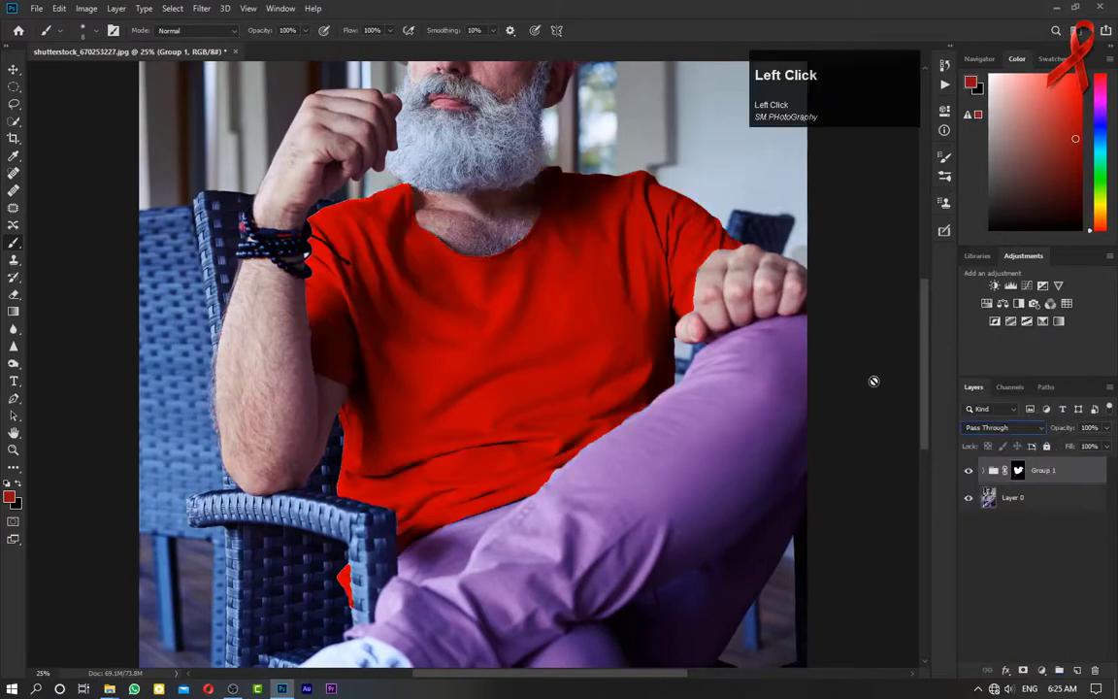
Step: Change the shirt's Solid Color fill to a medium green and collapse the group
left_click(983, 469)
double_click(1002, 525)
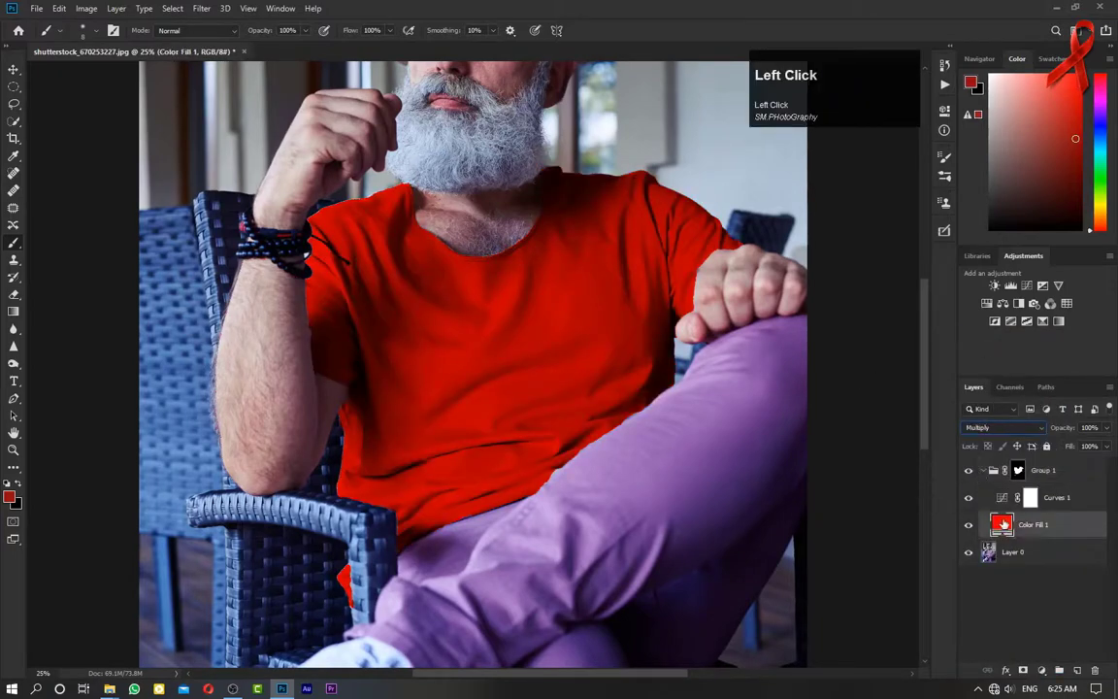
left_click_drag(855, 202, 852, 252)
left_click_drag(739, 181, 797, 145)
left_click(973, 121)
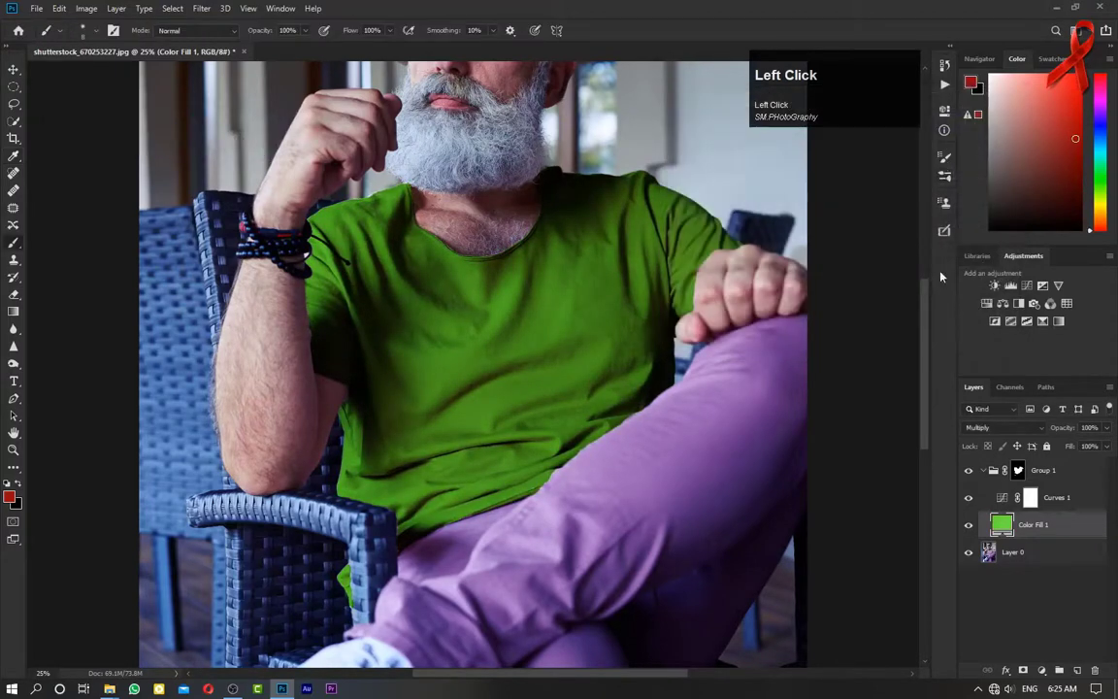
left_click(980, 471)
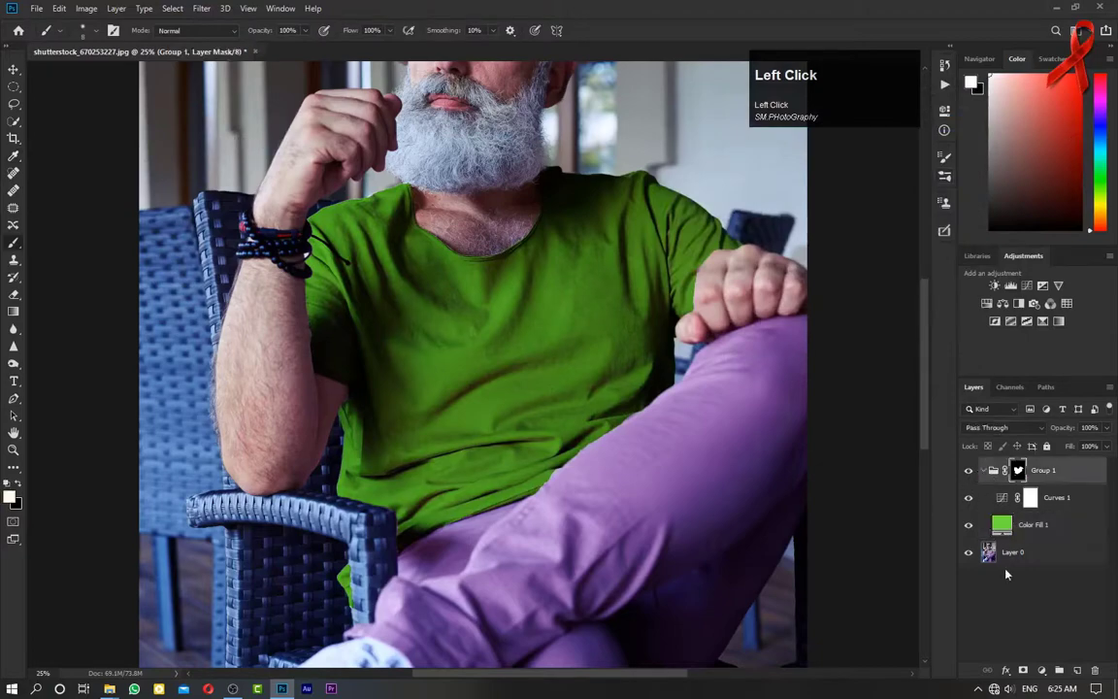
left_click(983, 470)
key("ctrl+equal")
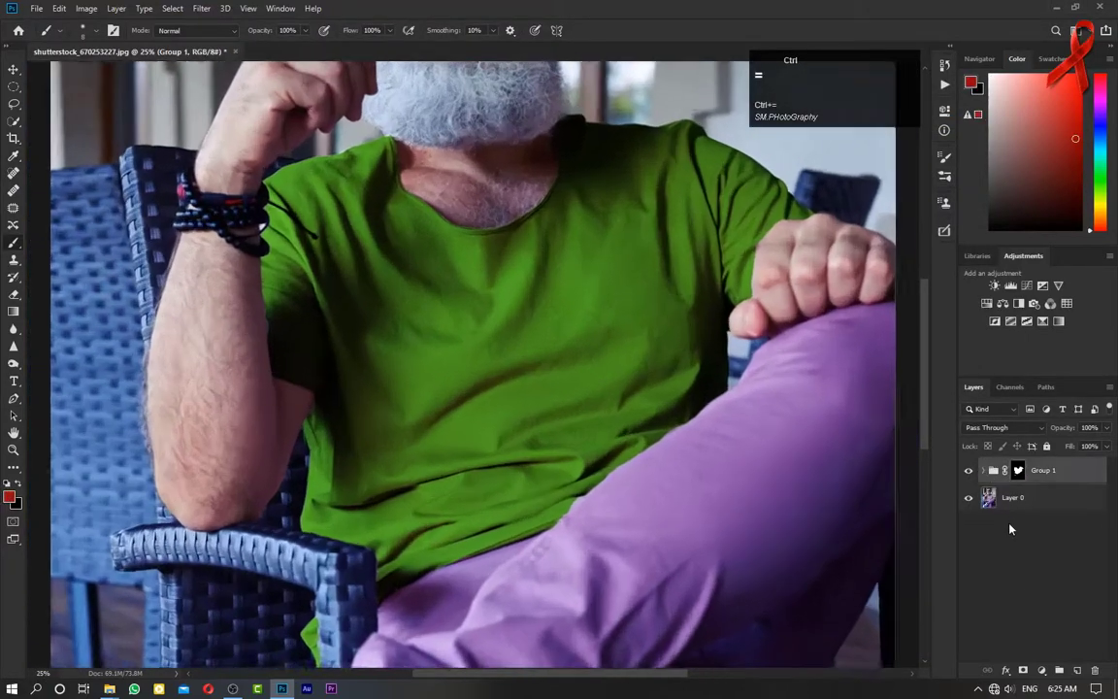
key("ctrl+equal")
key("ctrl+0")
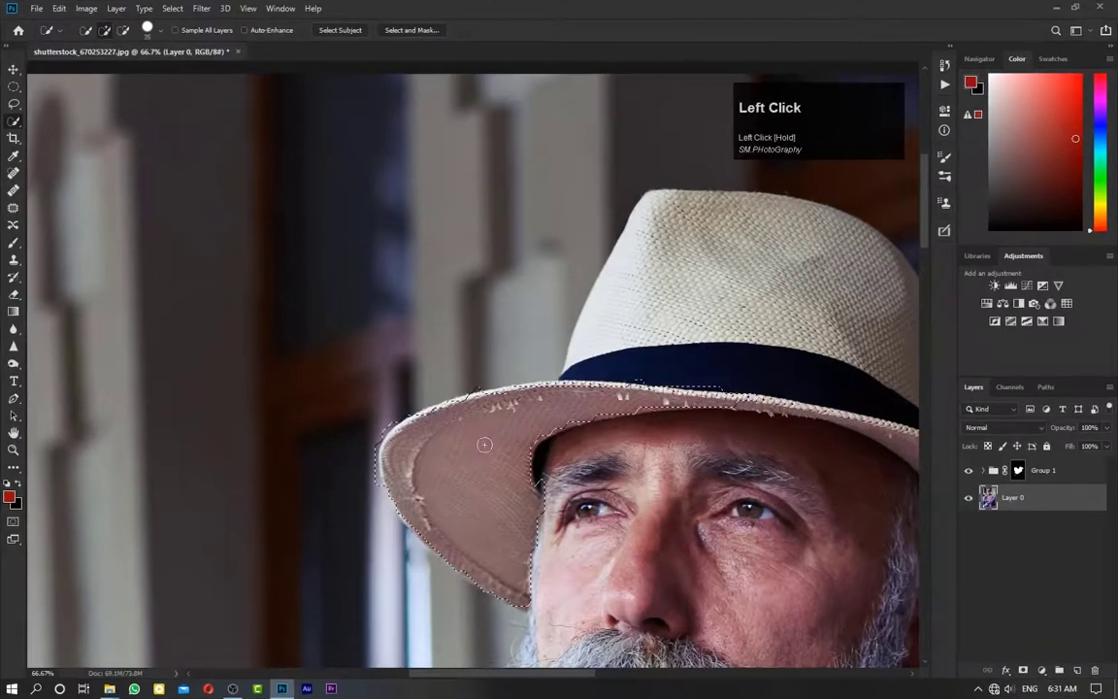
Step: Select the hat's crown and brim on the photo layer with Quick Selection, leaving out the dark hatband
left_click_drag(484, 444, 633, 392)
mouse_move(713, 303)
left_mouse_down()
mouse_move(728, 345)
mouse_move(404, 383)
left_mouse_up()
key("space")
left_click_drag(581, 428, 612, 451)
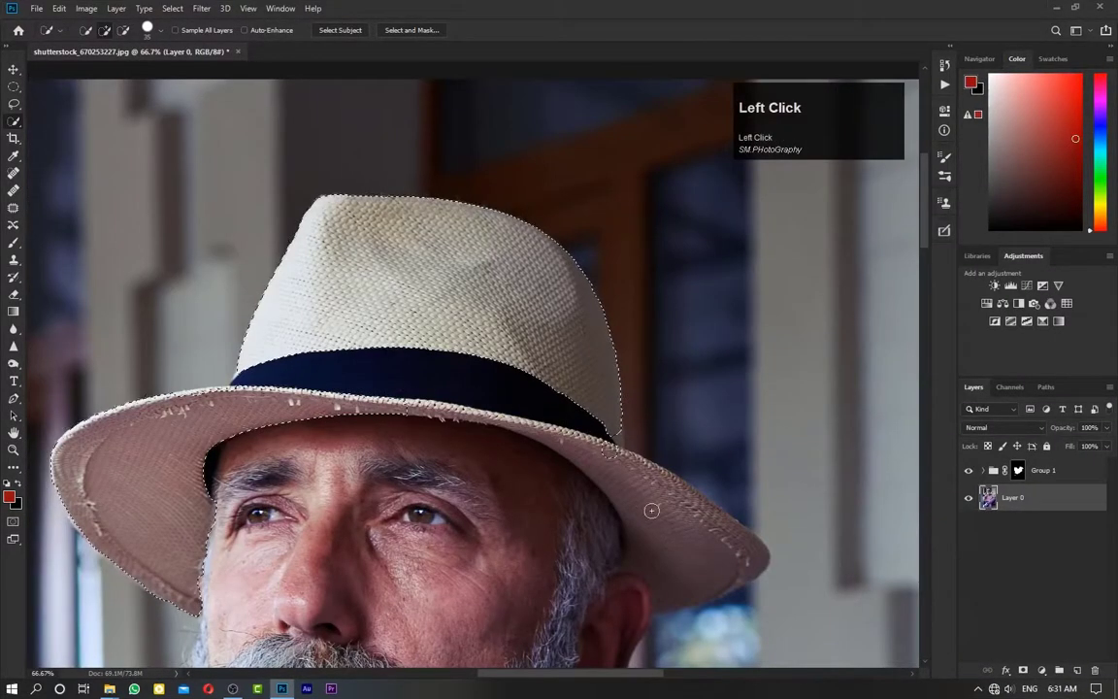
left_click(690, 586)
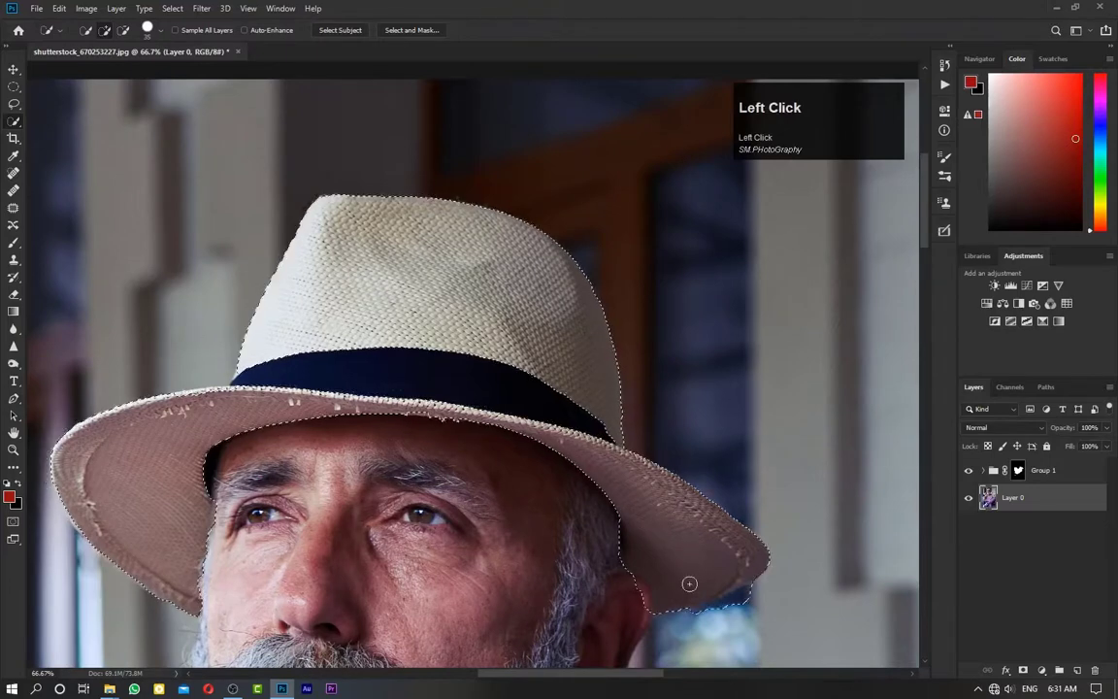
key("space")
left_click(714, 611)
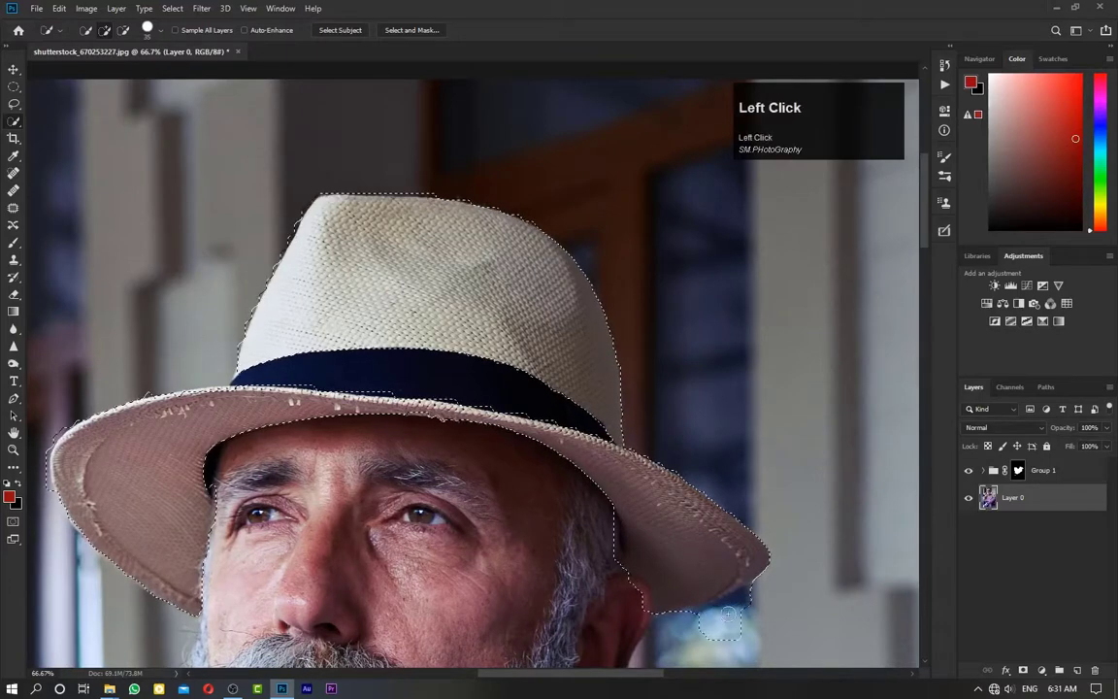
left_click(728, 613)
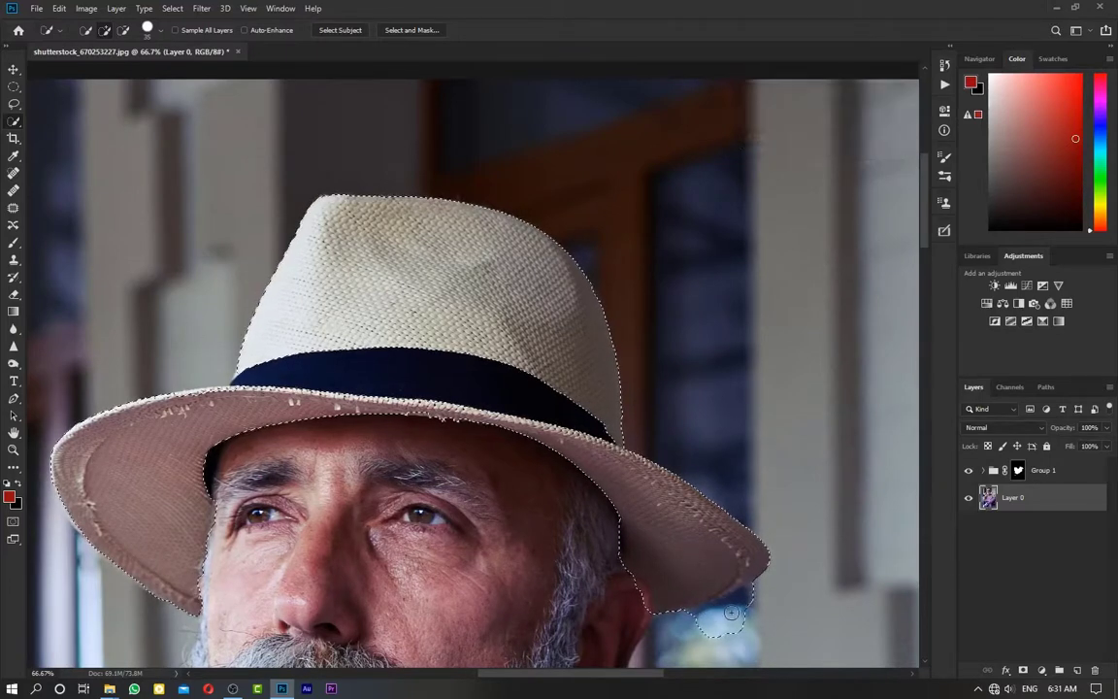
Step: Subtract the blurred background below the brim beside the ear from the hat selection
left_click(695, 632, "alt")
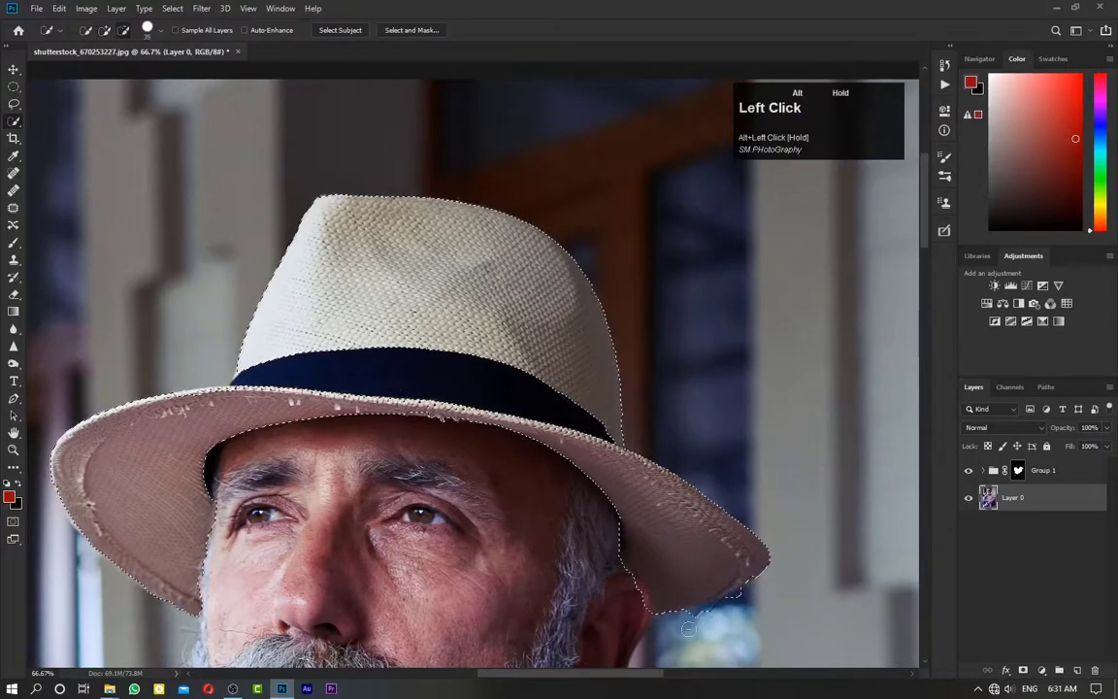
left_click(745, 599, "alt")
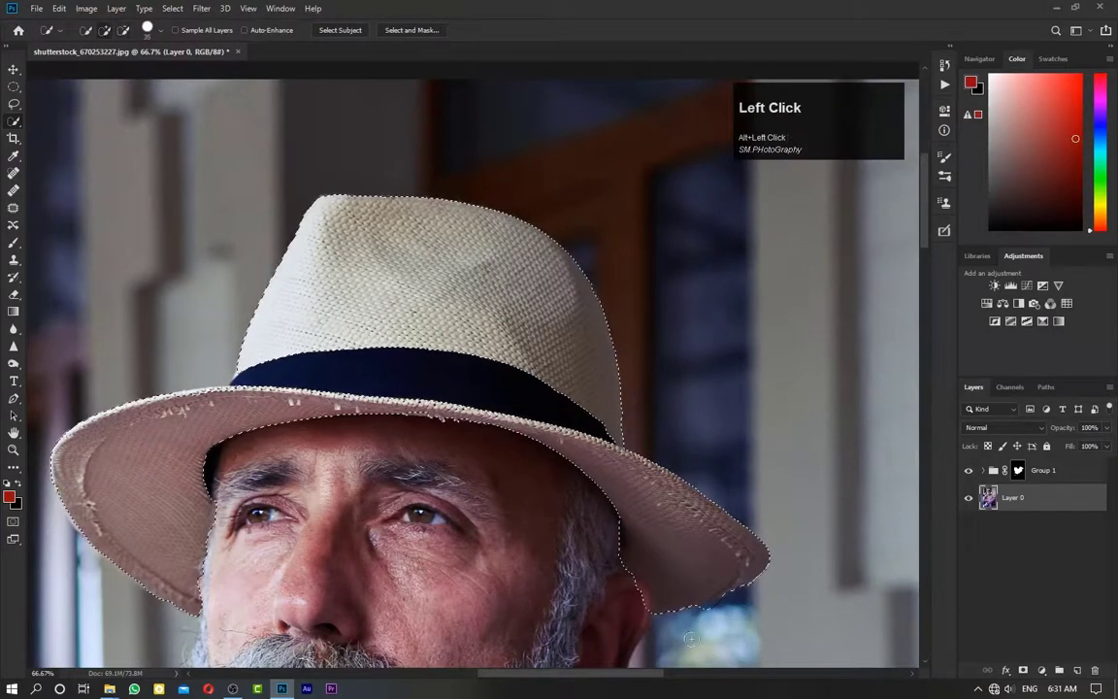
left_click(664, 612)
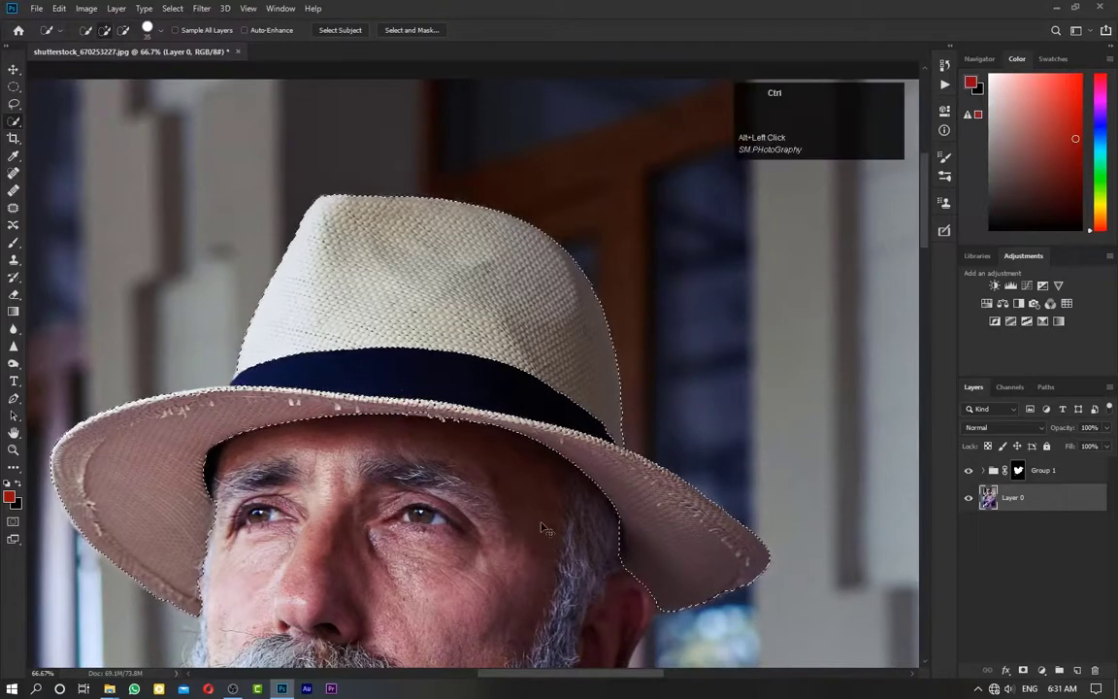
Step: Add a Solid Color fill layer in bright red (#f80000) masked to the hat selection
key("ctrl+minus")
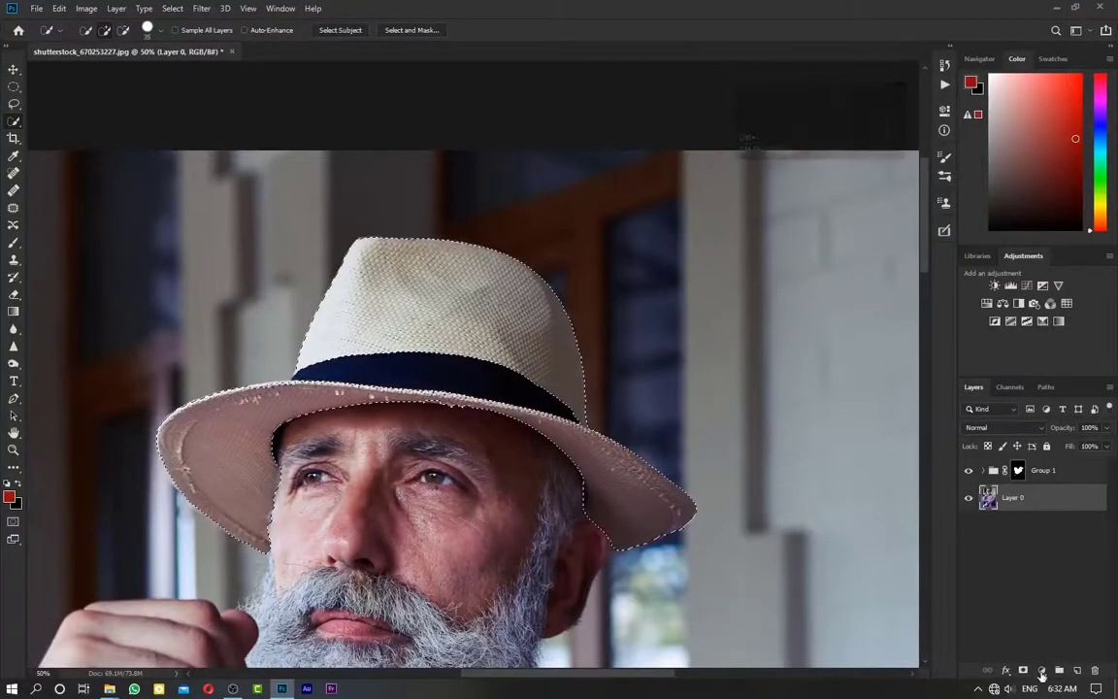
left_click(1041, 668)
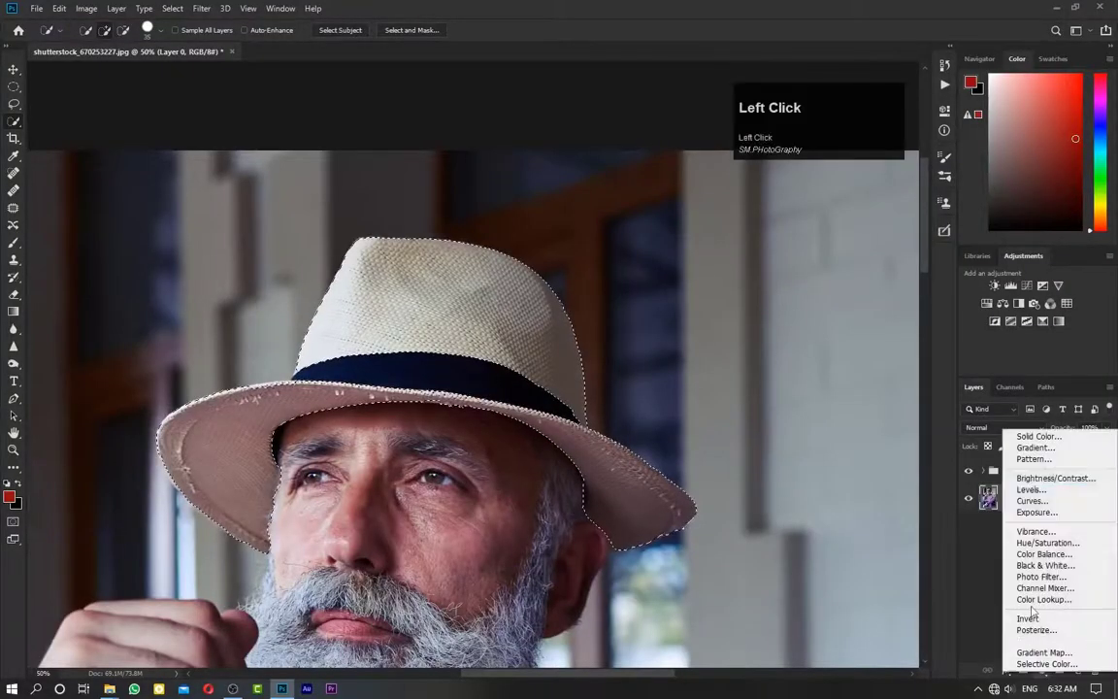
left_click(1037, 436)
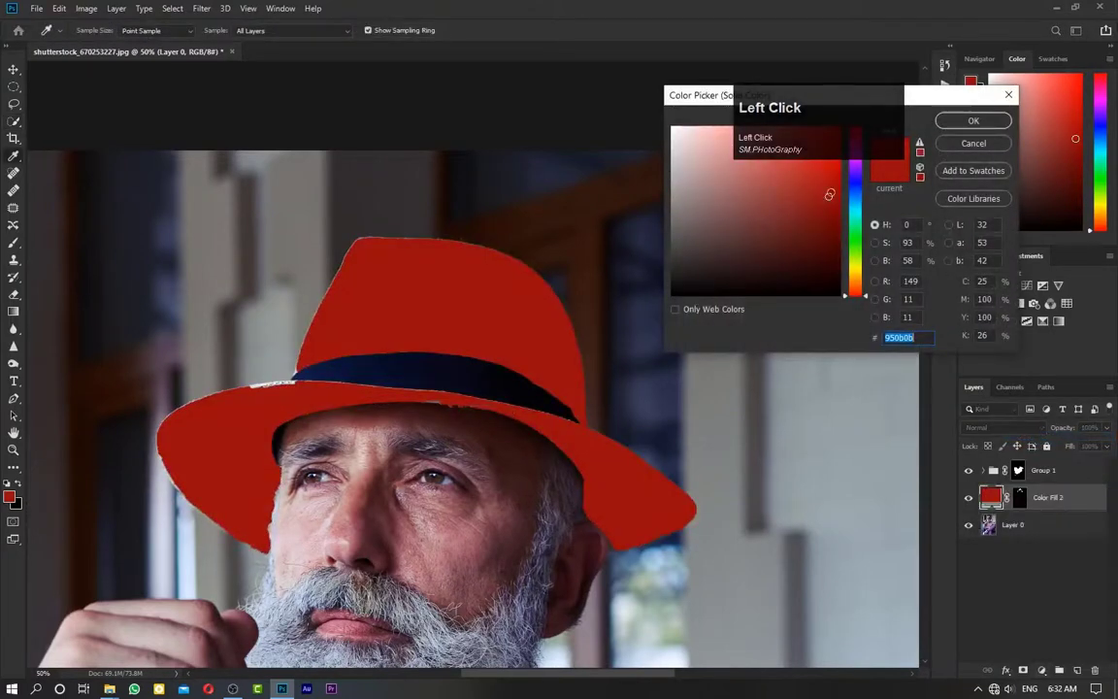
mouse_move(829, 194)
left_mouse_down()
mouse_move(840, 127)
mouse_move(784, 131)
mouse_move(861, 130)
left_mouse_up()
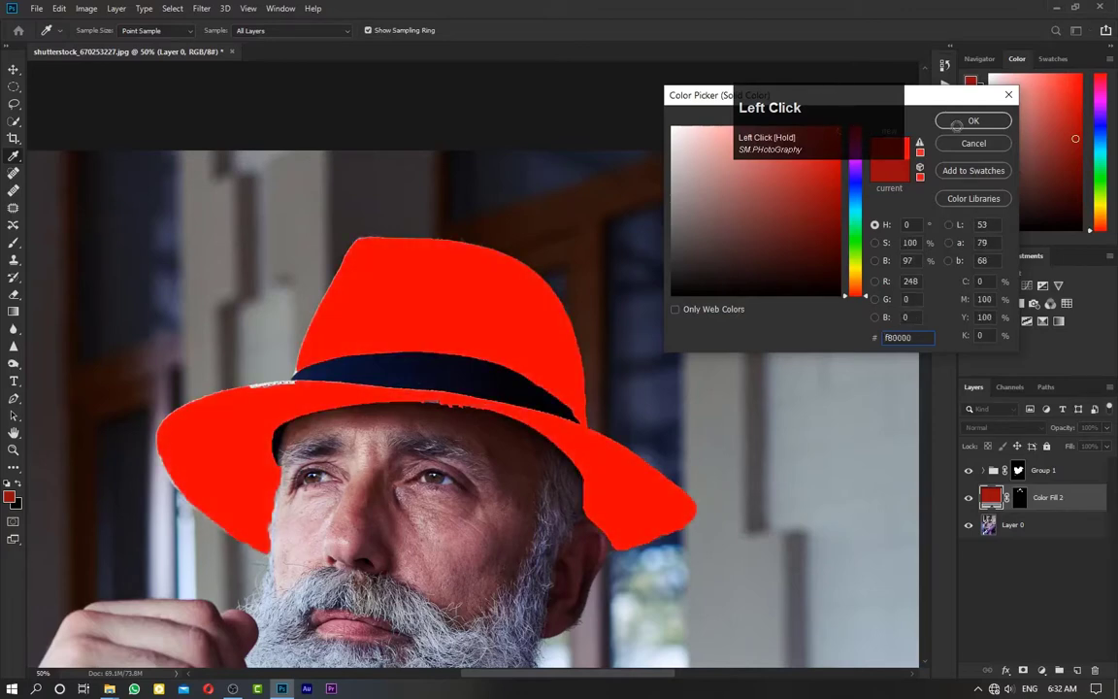
left_click(956, 124)
Step: Paint white on the hat fill's layer mask to cover the gaps along the brim's upper and lower edges
key("ctrl+plus")
key("ctrl+plus")
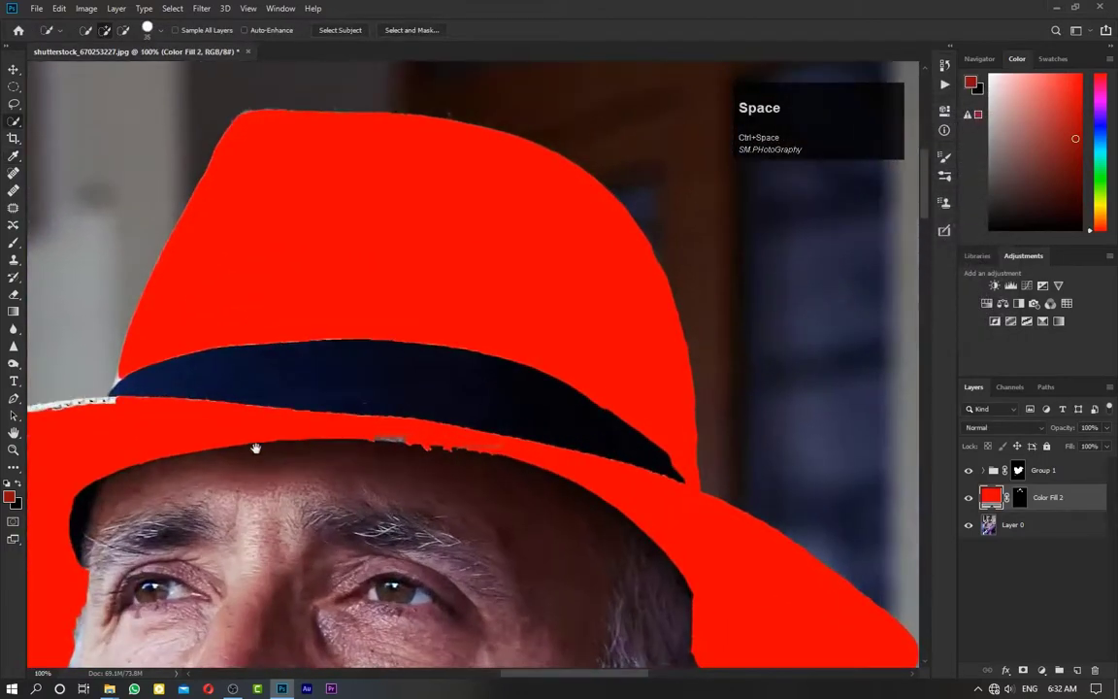
left_click_drag(254, 448, 531, 425)
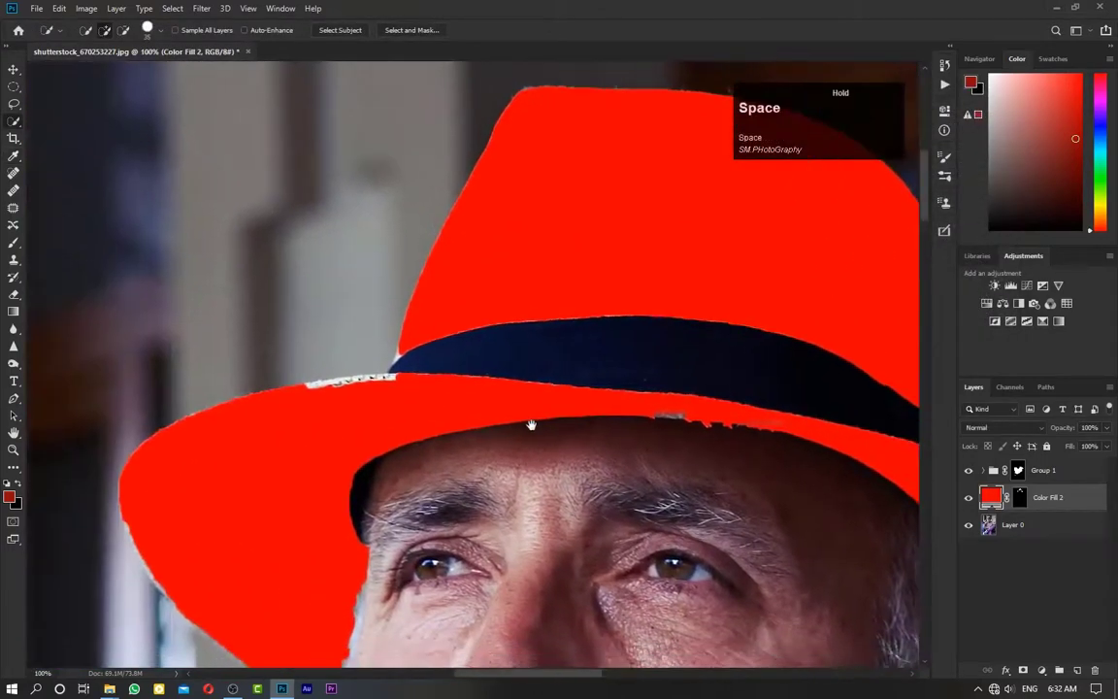
left_click(12, 241)
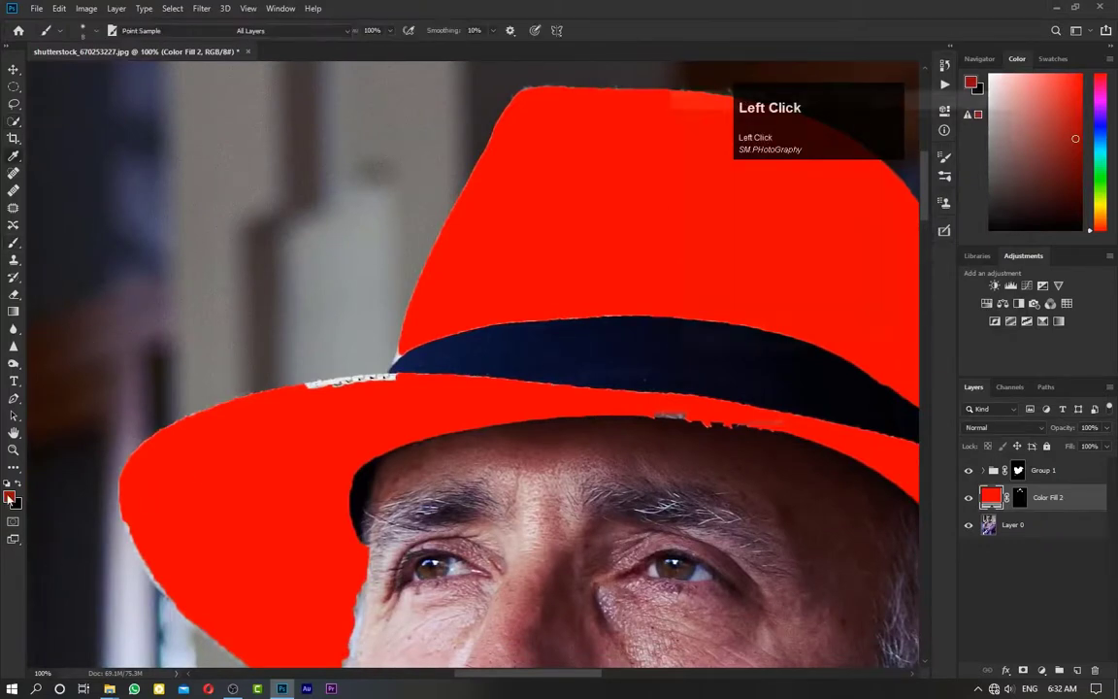
left_click(10, 496)
left_click(971, 120)
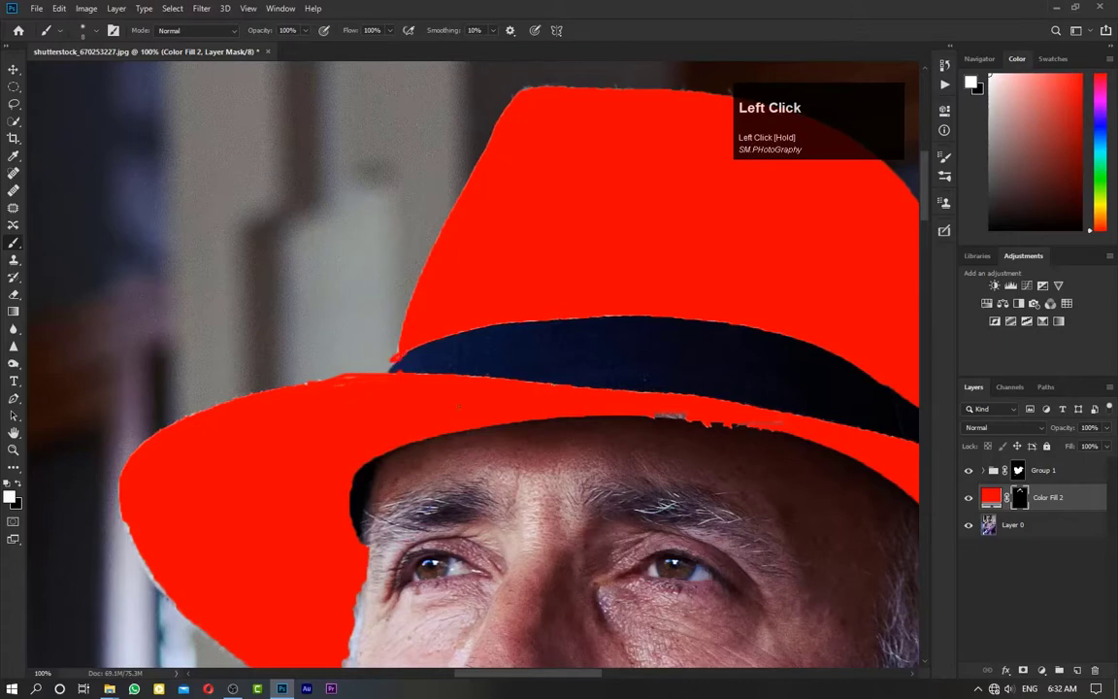
key("ctrl+minus")
key("ctrl+minus")
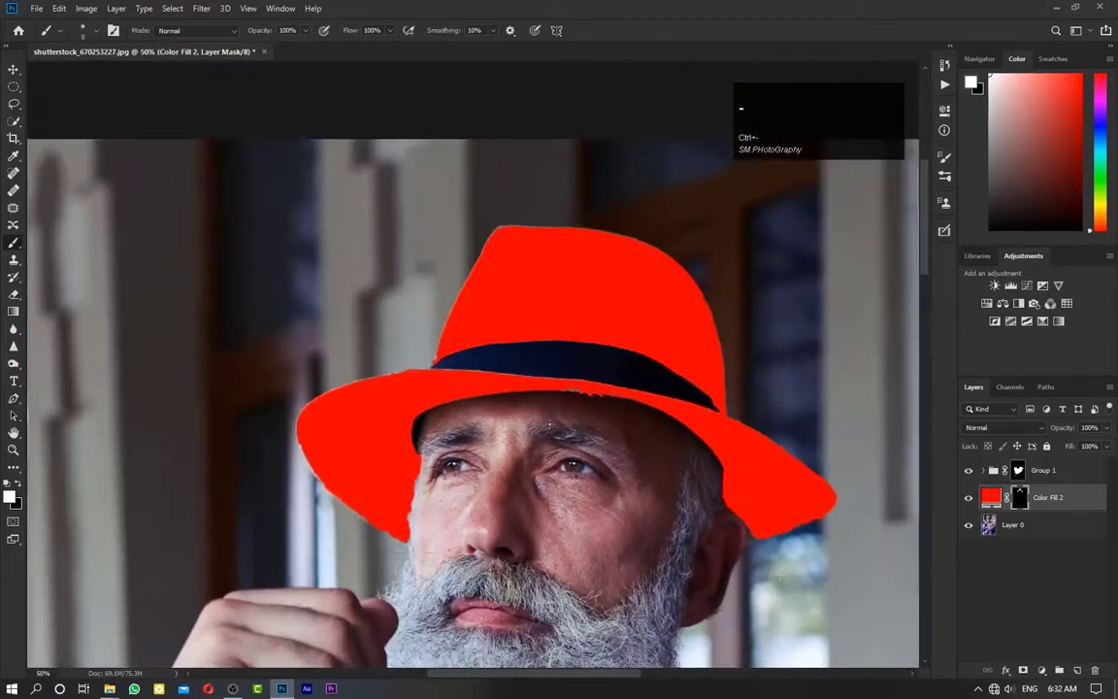
left_click(564, 390)
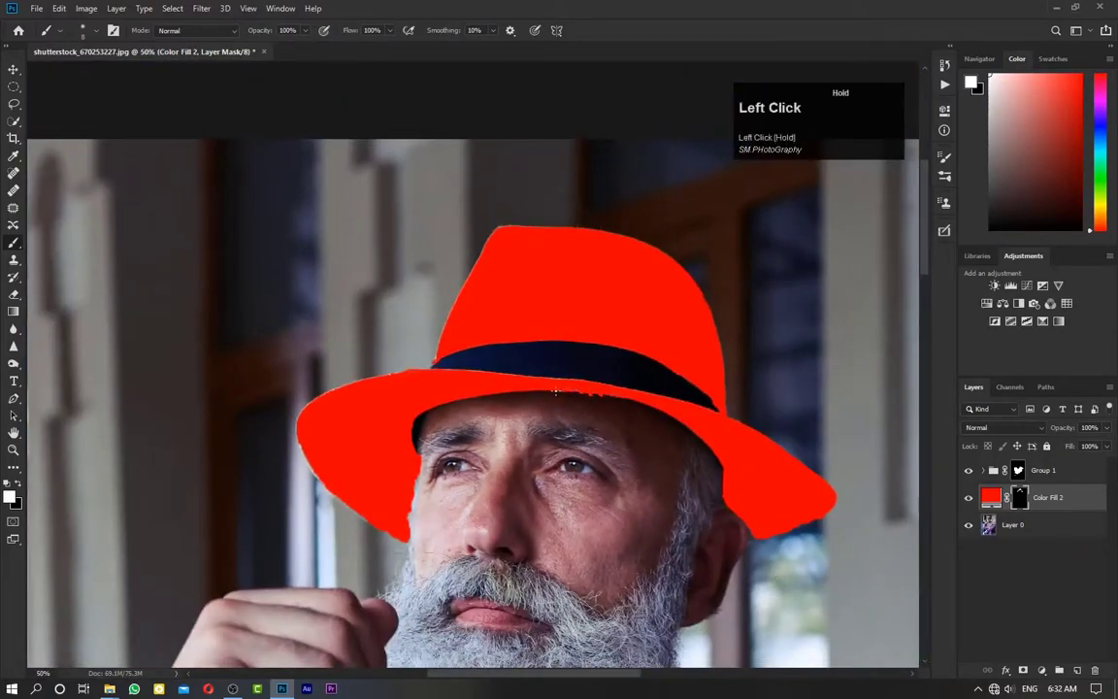
Step: Set the blend mode of the hat's Color Fill layer to Subtract
left_click(1004, 427)
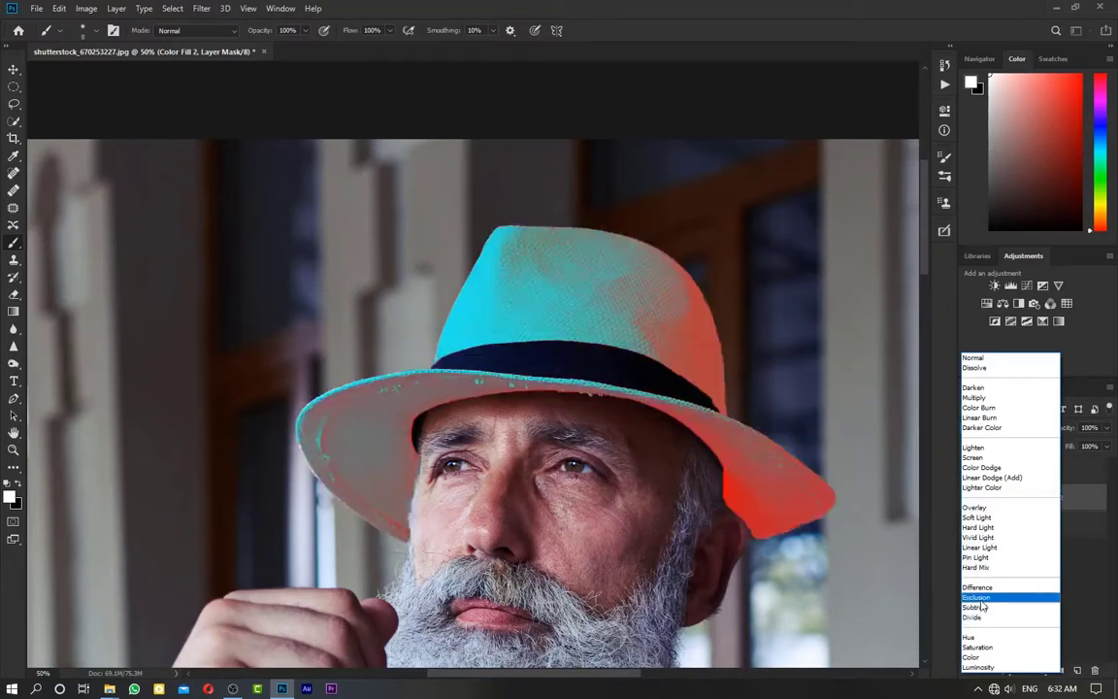
left_click(976, 608)
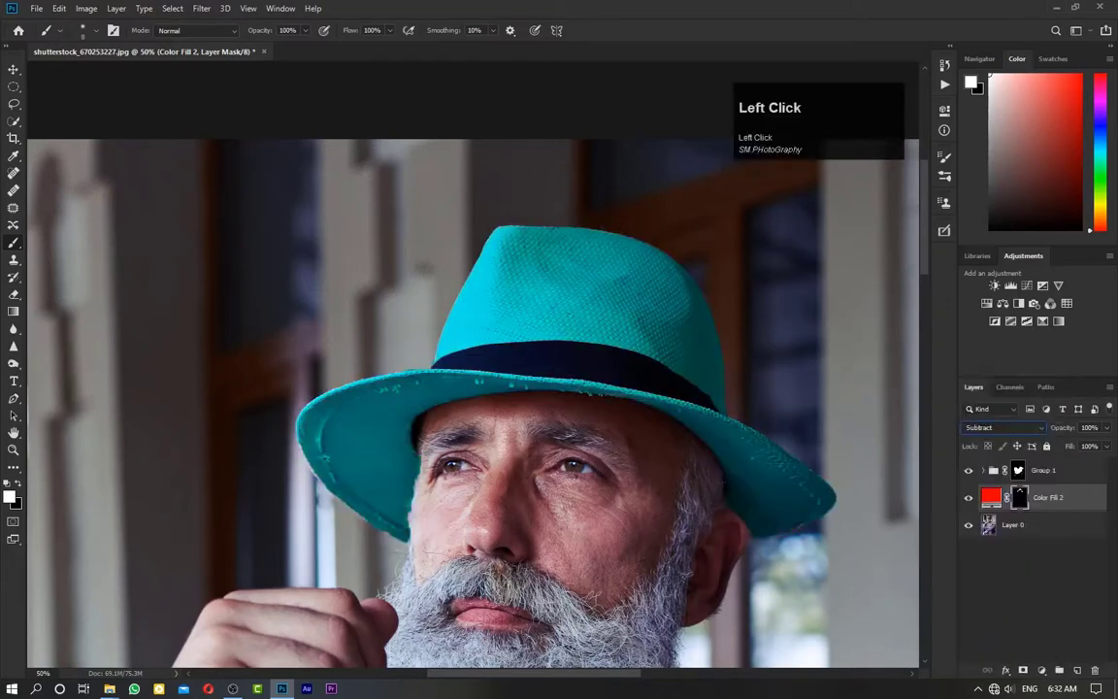
Step: Examine the hat recolouring on the whole photo and compare it with its Color Fill layer switched off and on
key("ctrl+minus")
key("ctrl+minus")
key("ctrl+minus")
key("ctrl+minus")
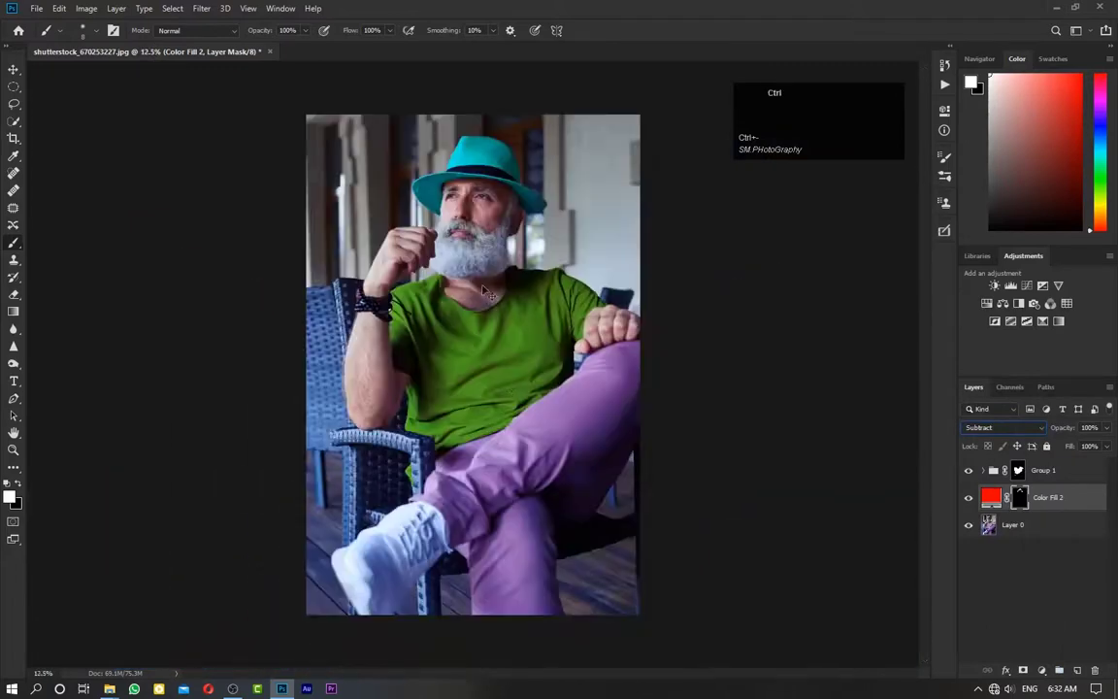
key("ctrl+equal")
key("ctrl+equal")
left_click_drag(549, 354, 584, 629)
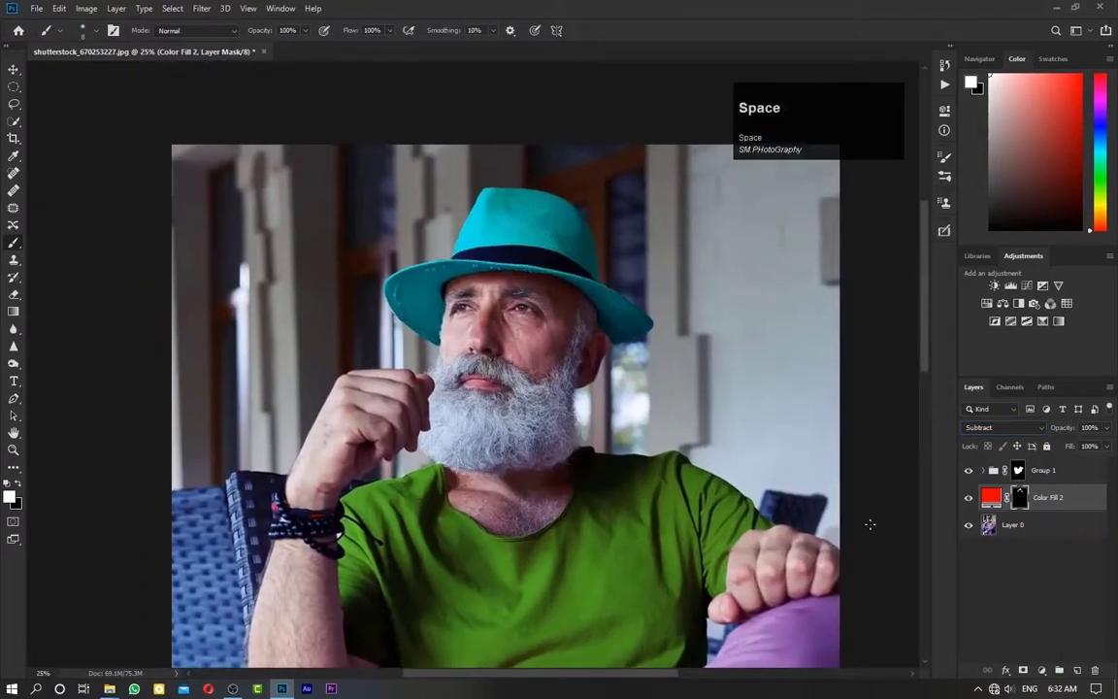
left_click(968, 498)
left_click(968, 498)
Step: Change the blend mode of the hat's Color Fill layer to Multiply
key("ctrl+equal")
left_click_drag(896, 466, 781, 634)
left_click(1004, 427)
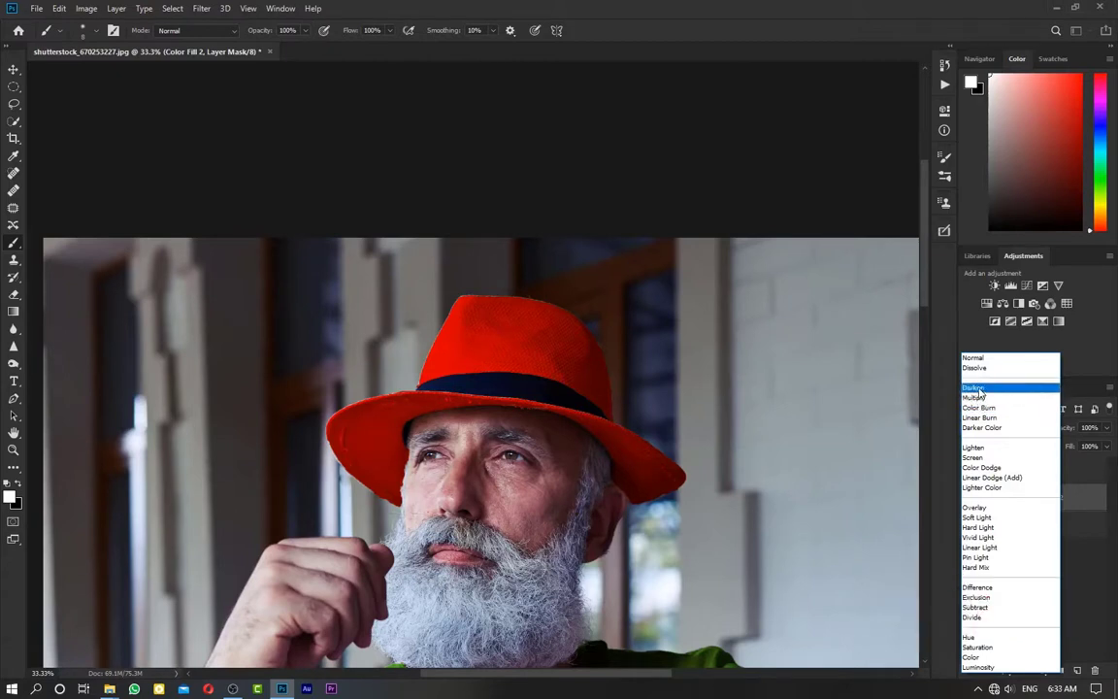
left_click(974, 397)
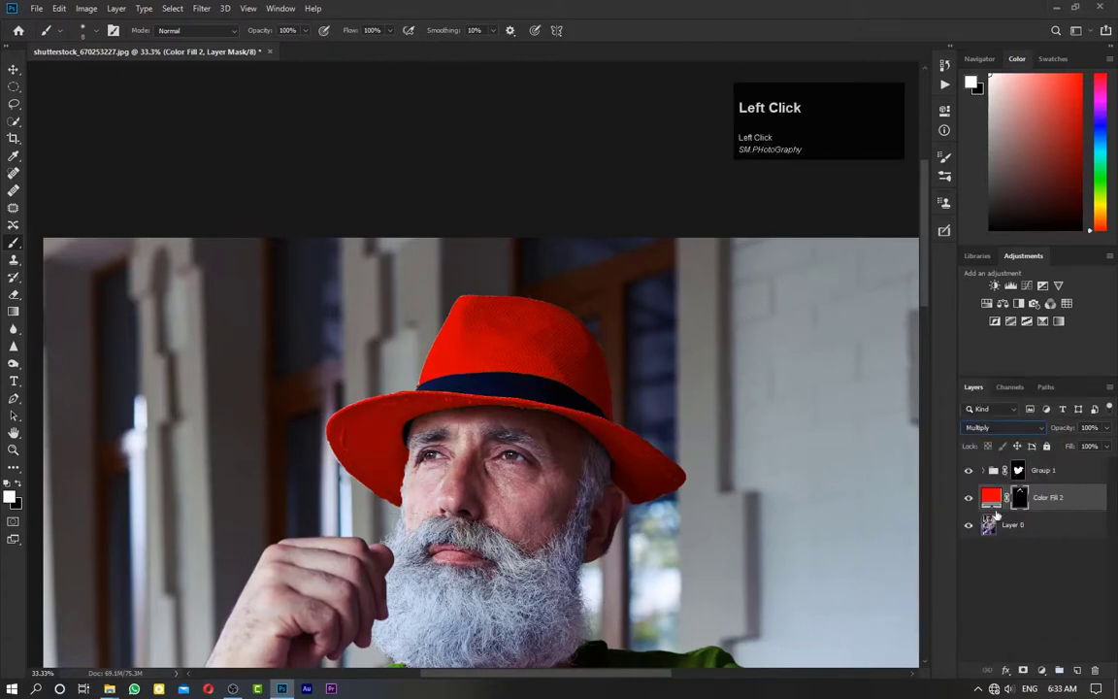
Step: Add a Curves adjustment above the hat's Color Fill layer and darken its shadow tones with on-image adjustment on the hat
left_click(1041, 670)
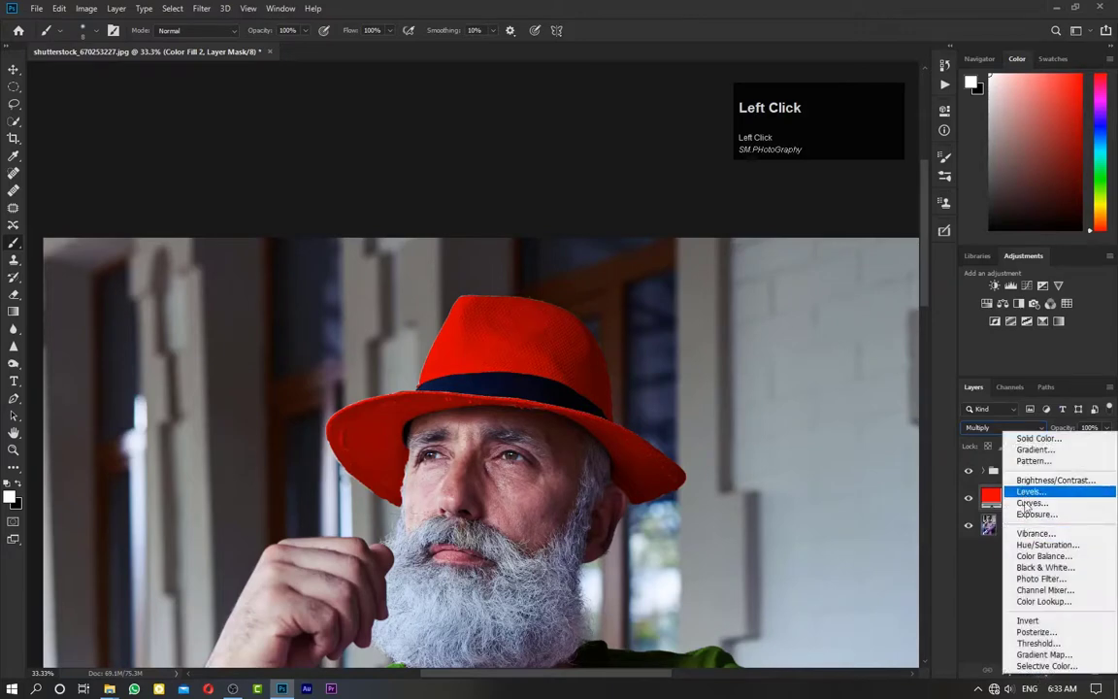
left_click(1034, 493)
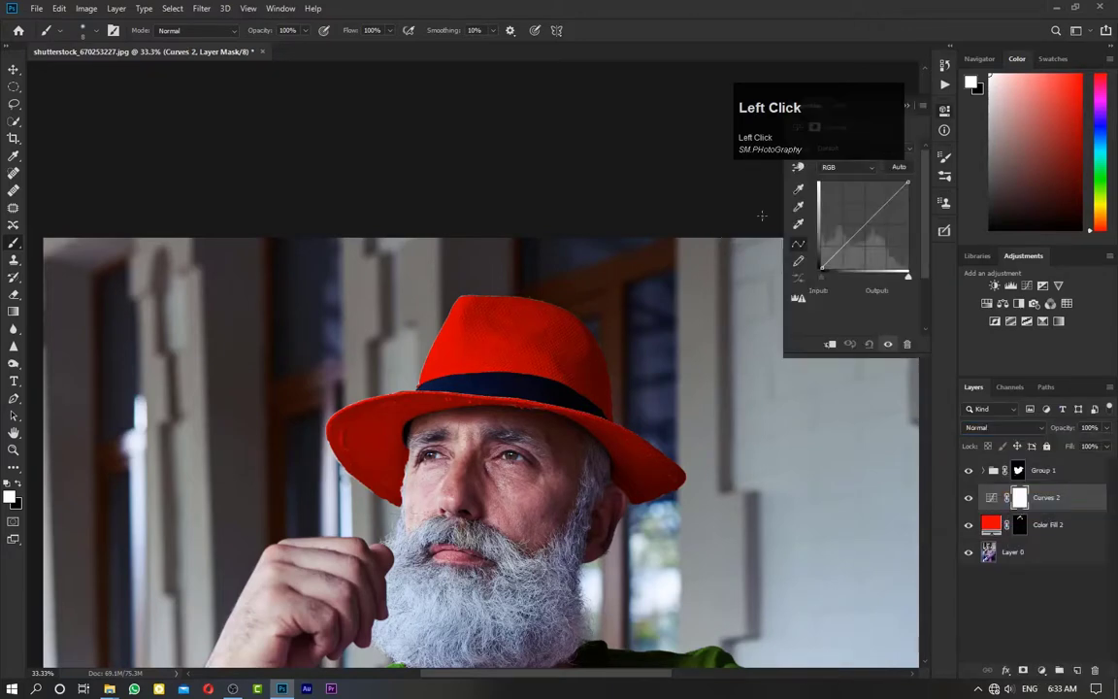
left_click(800, 168)
mouse_move(591, 369)
left_mouse_down()
mouse_move(582, 343)
mouse_move(597, 368)
left_mouse_up()
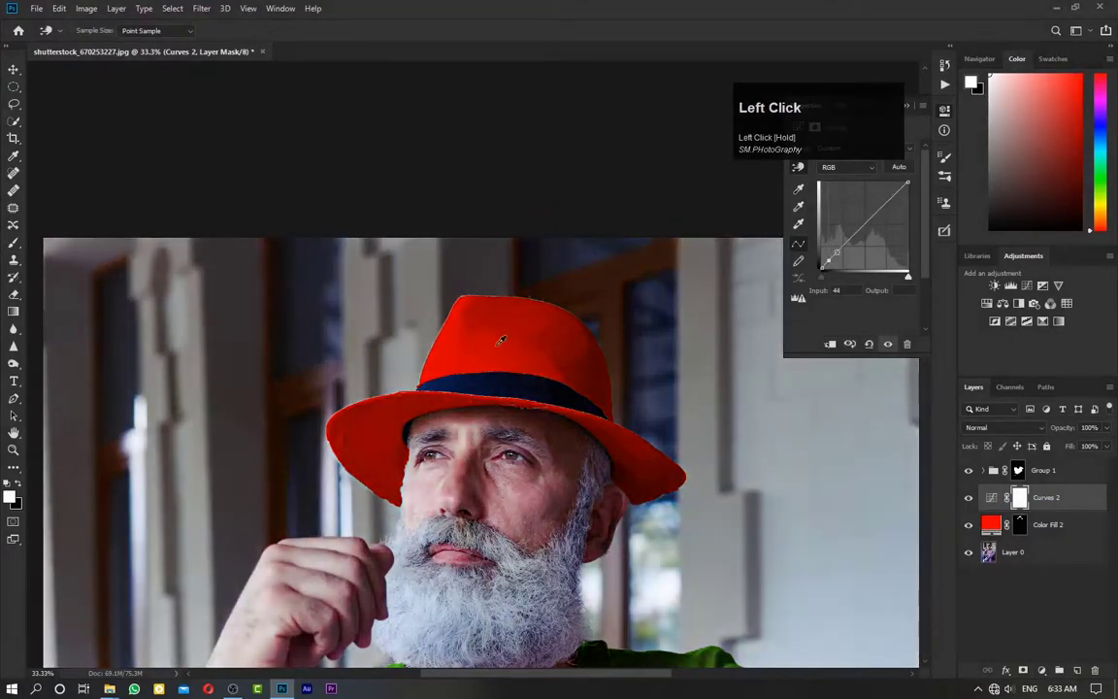
left_click_drag(484, 359, 483, 366)
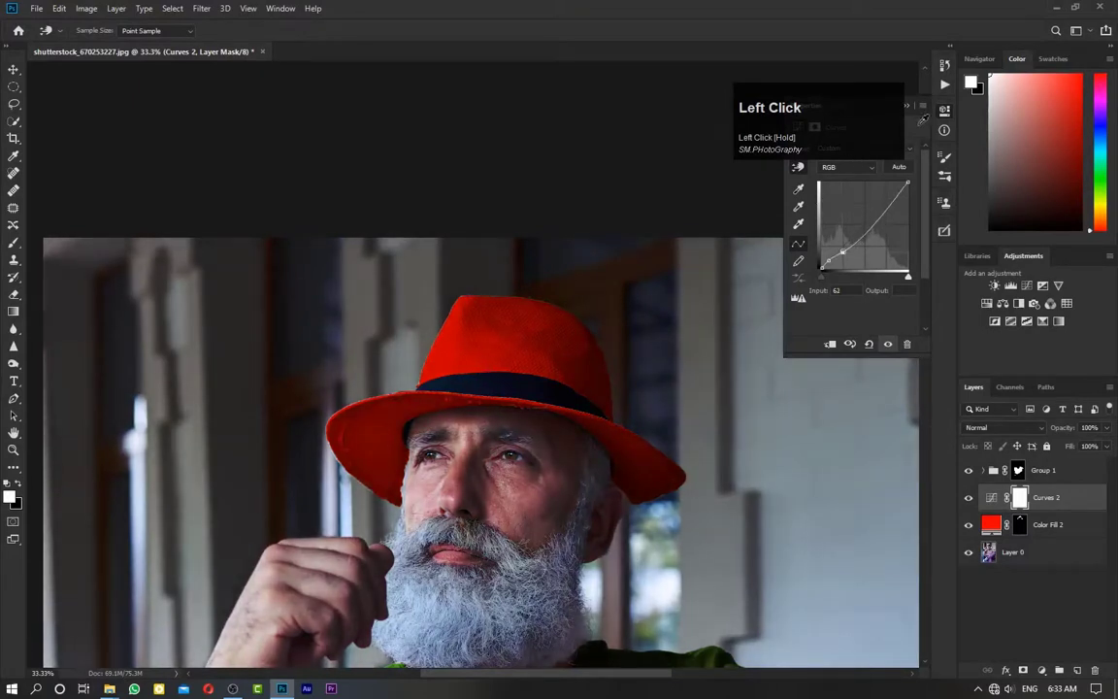
left_click(905, 107)
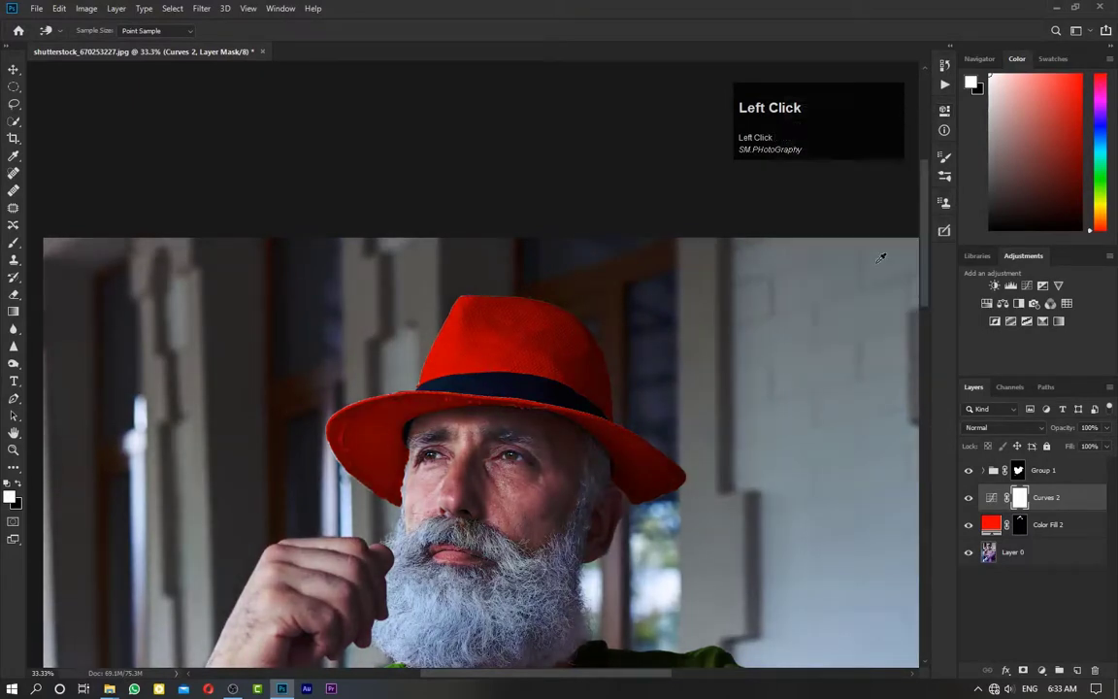
Step: Group the hat's Curves and Color Fill layers and move the hat mask from the fill onto the group
left_click(1049, 527, "ctrl")
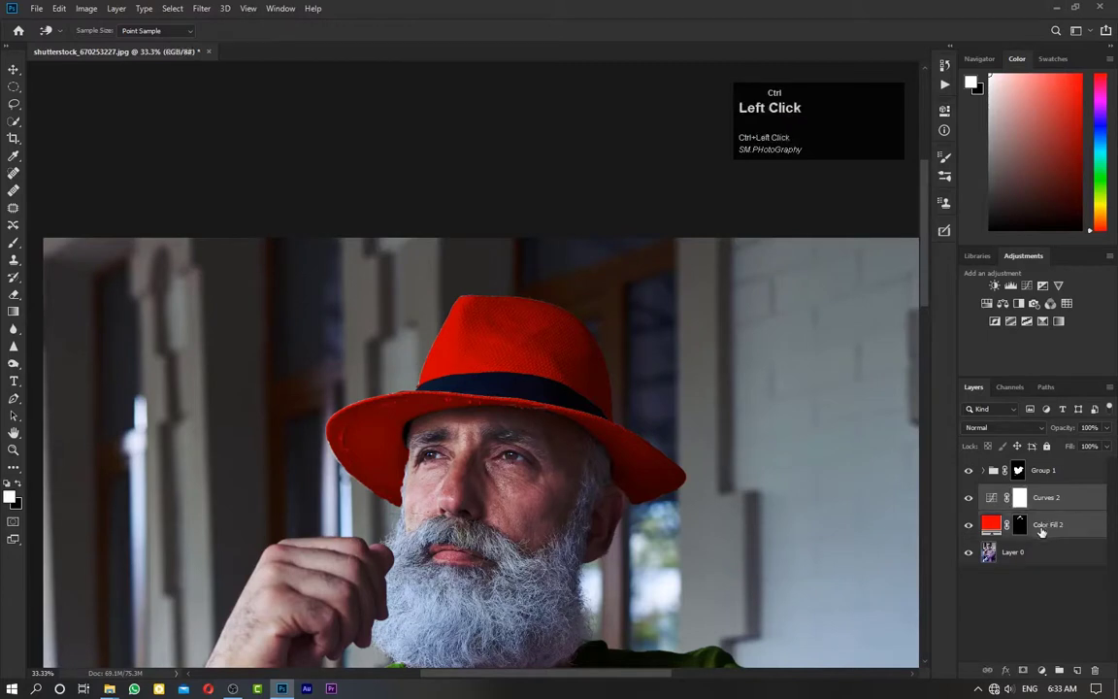
key("ctrl+g")
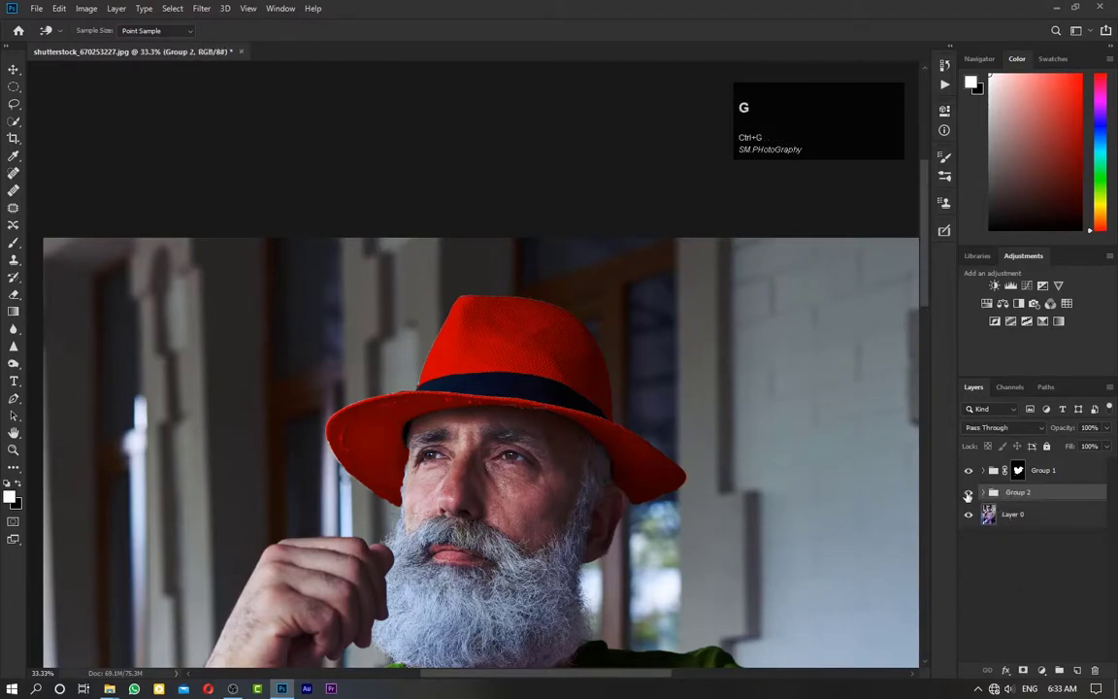
left_click(982, 493)
left_click_drag(1019, 493, 1005, 497)
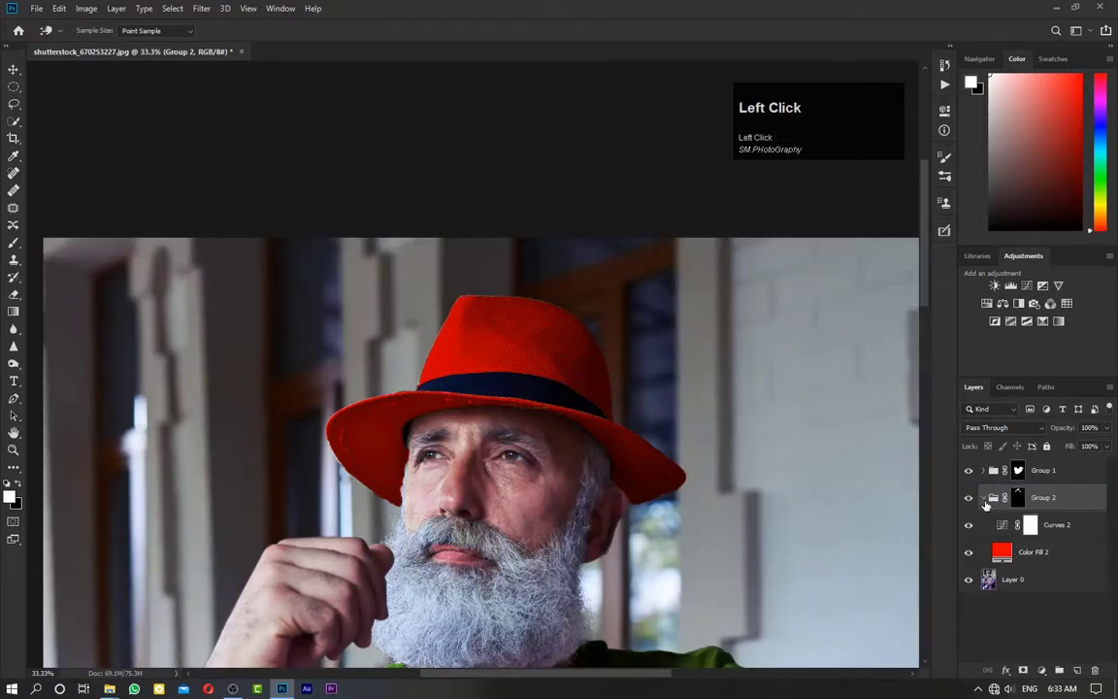
left_click(983, 499)
key("b")
Step: Compare the photo with the hat's layer group switched off and on, both close up and on the whole image
left_click(967, 498)
left_click(968, 498)
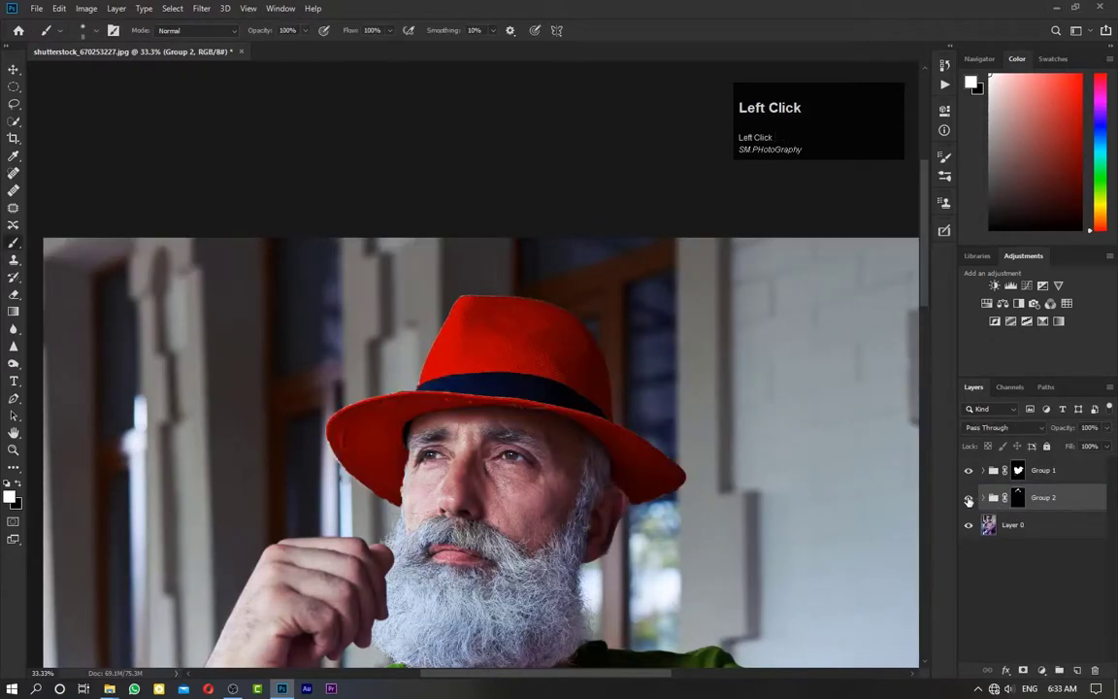
left_click(967, 498)
left_click(968, 499)
key("ctrl+minus")
key("ctrl+minus")
key("ctrl+minus")
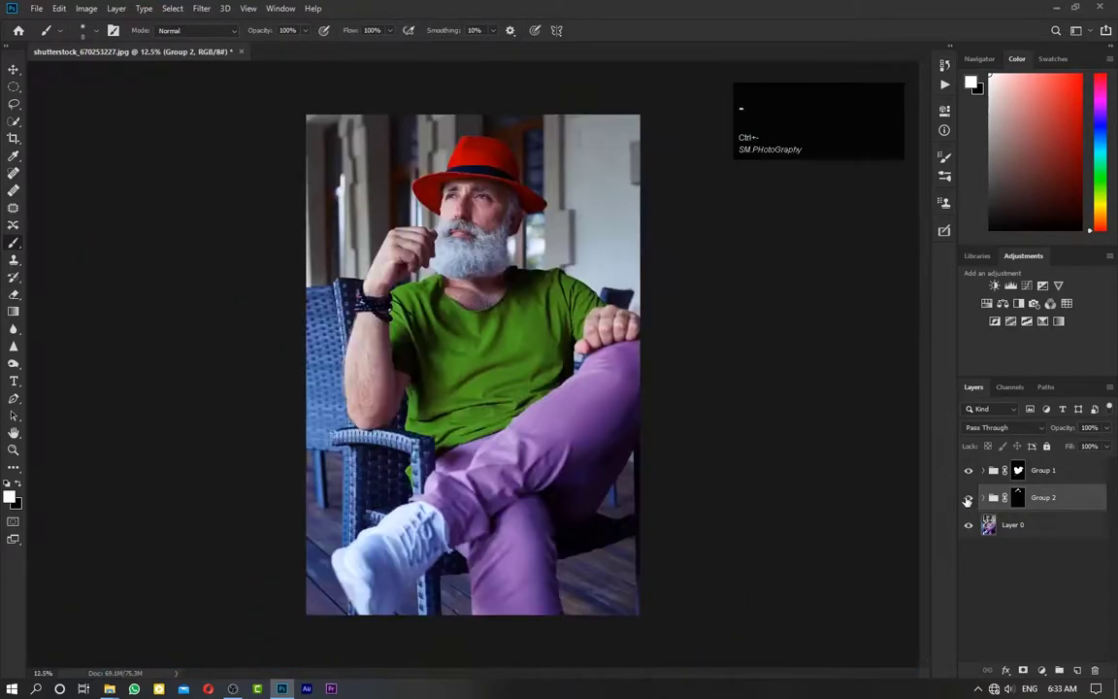
left_click(968, 499)
left_click(968, 499)
key("ctrl+equal")
left_click_drag(679, 281, 691, 499)
key("ctrl+equal")
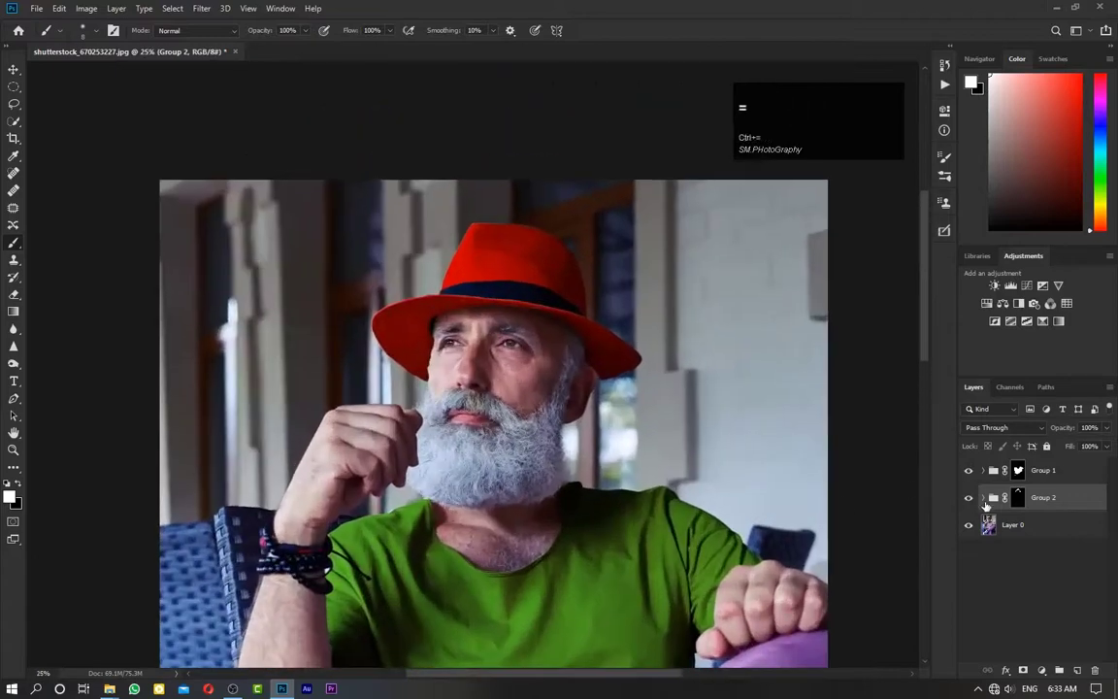
Step: Try green and purple hues for the hat's Color Fill layer, and set its colour to bright green (#5dff25)
left_click(983, 499)
double_click(1003, 550)
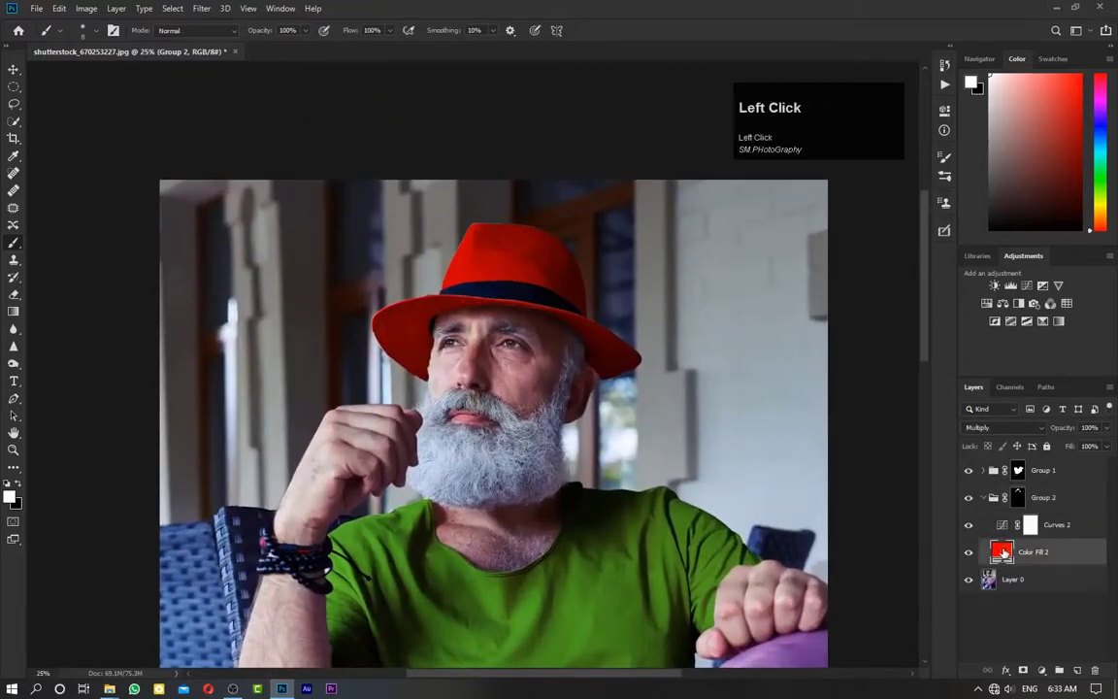
left_click_drag(799, 237, 833, 321)
left_click(847, 237)
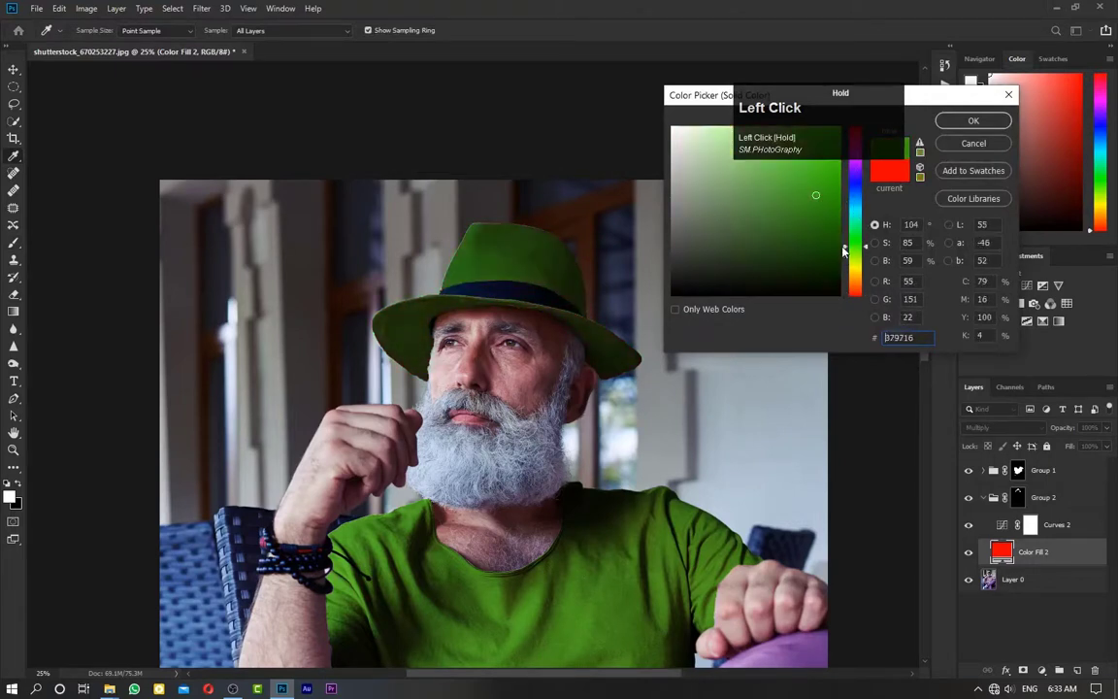
left_click_drag(847, 236, 846, 224)
left_click_drag(848, 215, 854, 163)
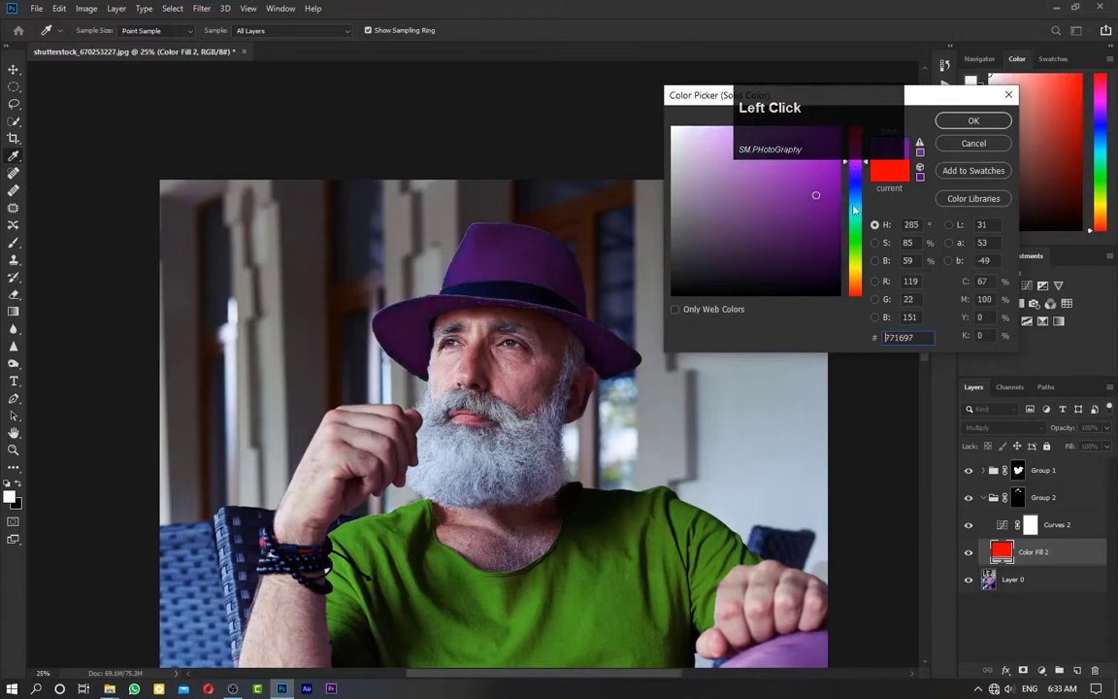
left_click(876, 243)
mouse_move(773, 197)
left_mouse_down()
mouse_move(719, 209)
mouse_move(723, 248)
mouse_move(685, 139)
mouse_move(655, 118)
mouse_move(713, 101)
left_mouse_up()
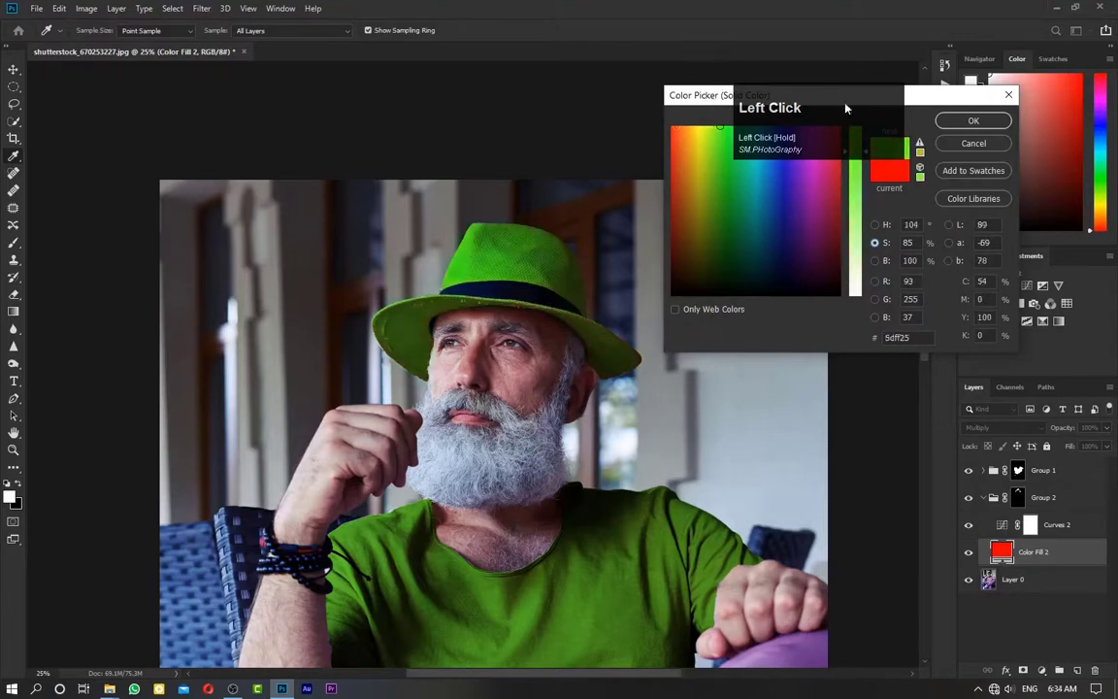
left_click(971, 118)
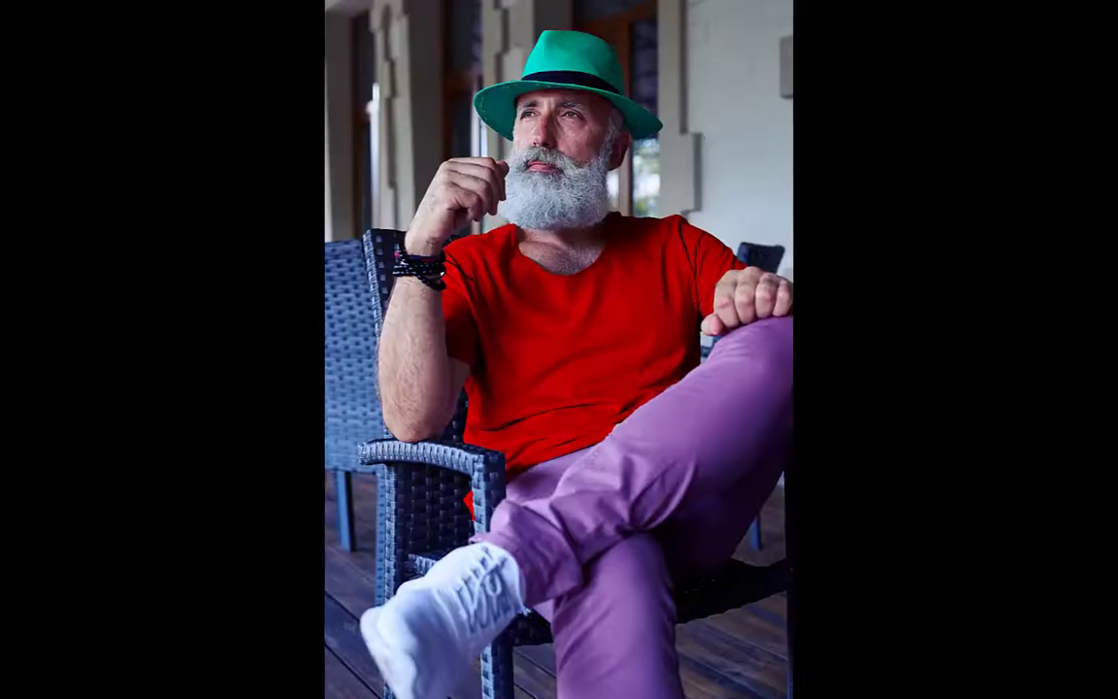